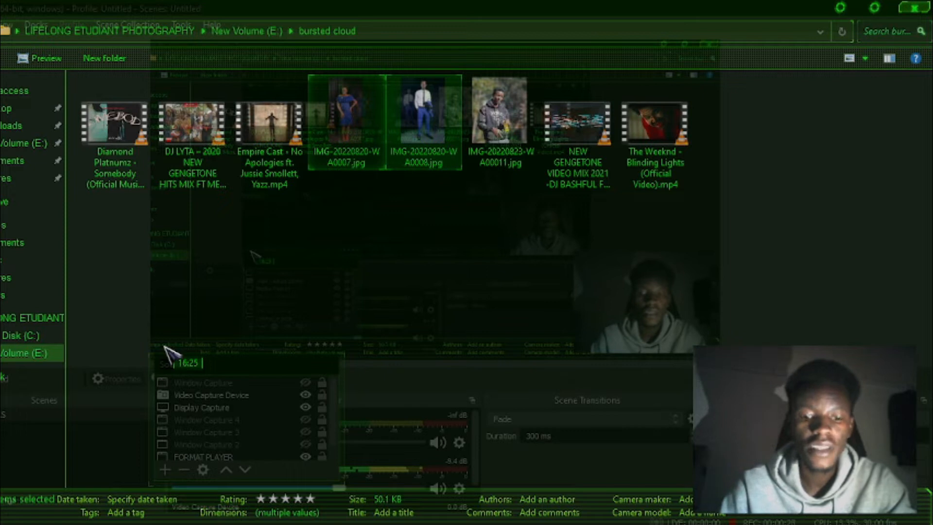
Preview IMG-20220820-WA0007.jpg from the bursted cloud folder, close the preview, and open the photo in Photoshop
click(352, 148)
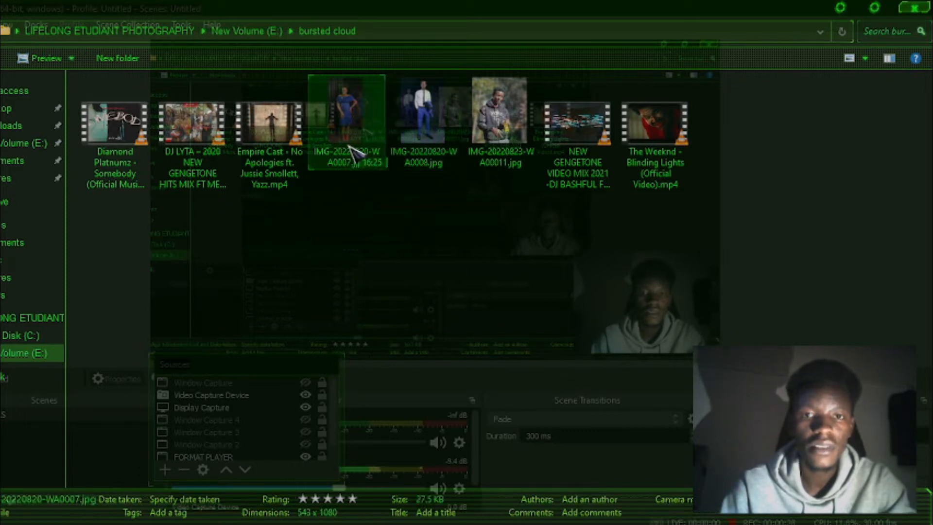
double_click(344, 111)
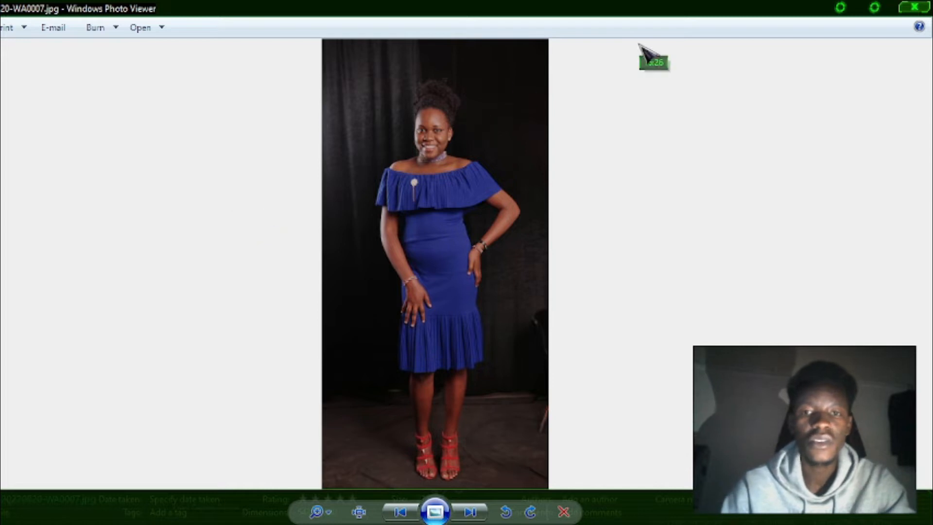
click(913, 6)
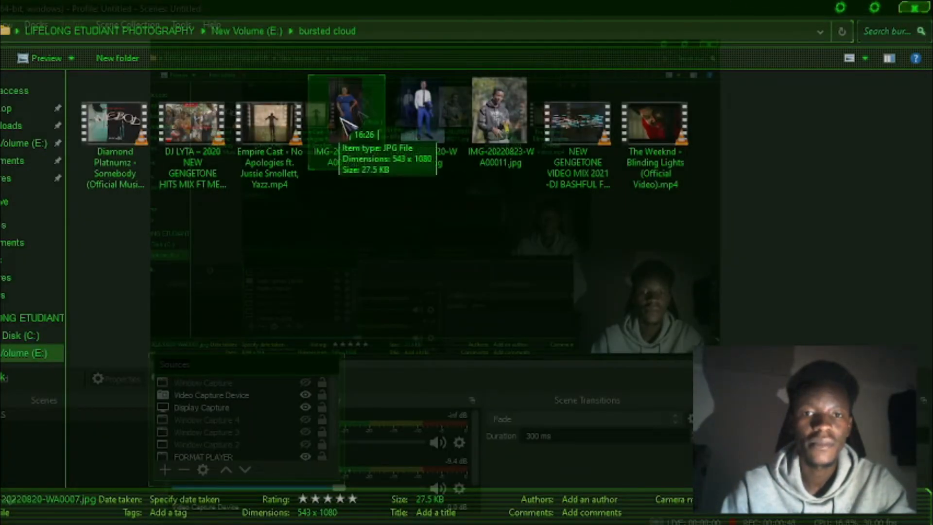
drag(344, 125, 376, 228)
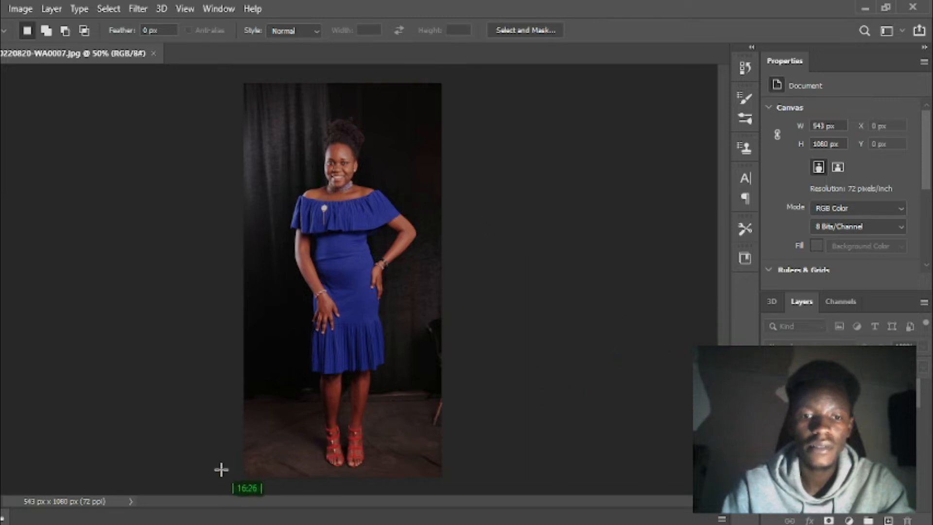
mouse_move(231, 523)
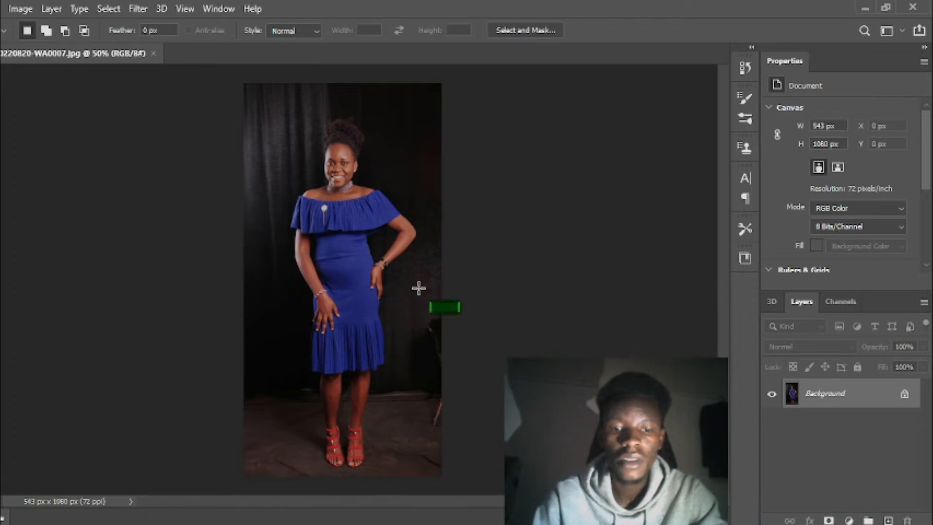
Duplicate the Background layer as Background copy within the same document
right_click(824, 397)
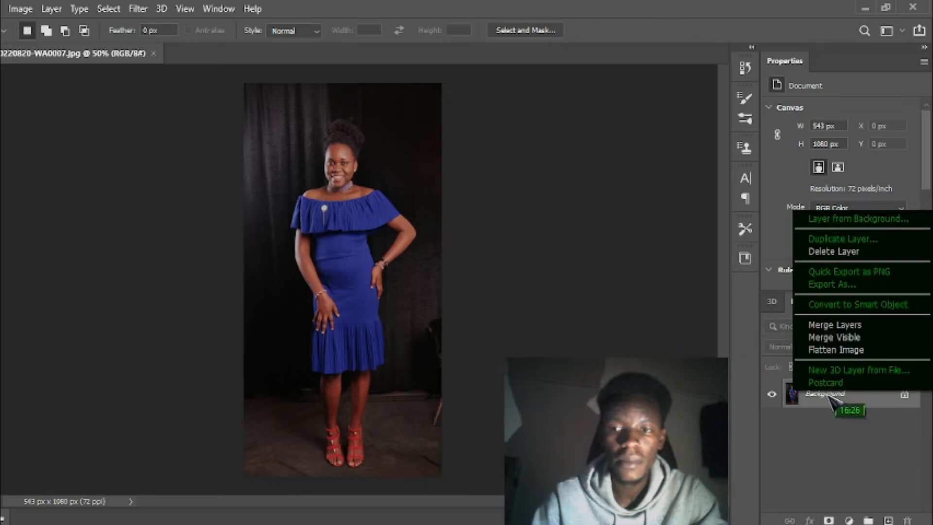
click(862, 242)
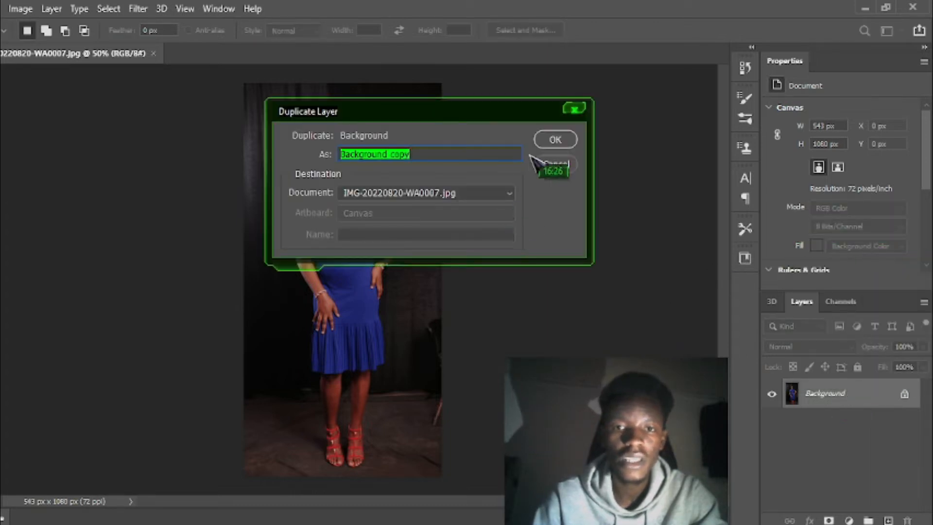
click(554, 140)
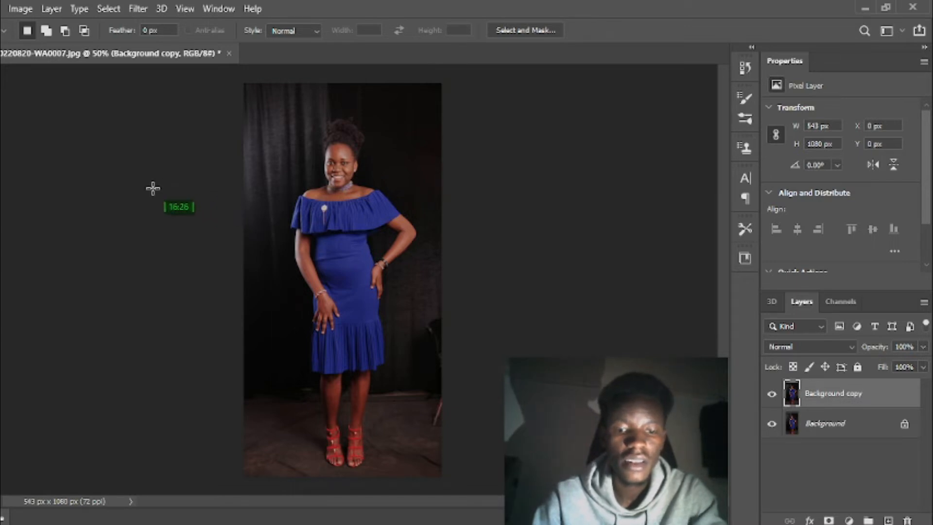
Expand the canvas to 900 x 1080 px with a 5:6 crop, leaving equal empty strips on both sides of the photo
key(c)
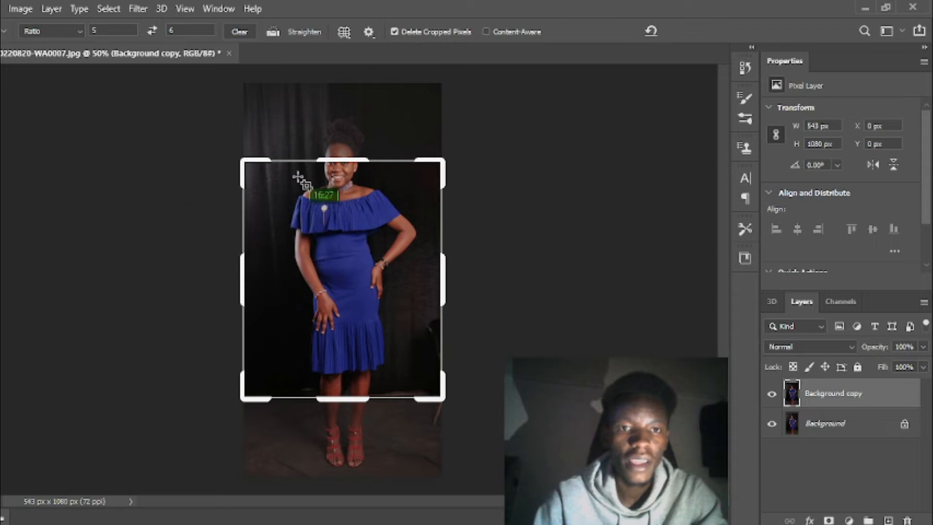
drag(443, 396, 466, 444)
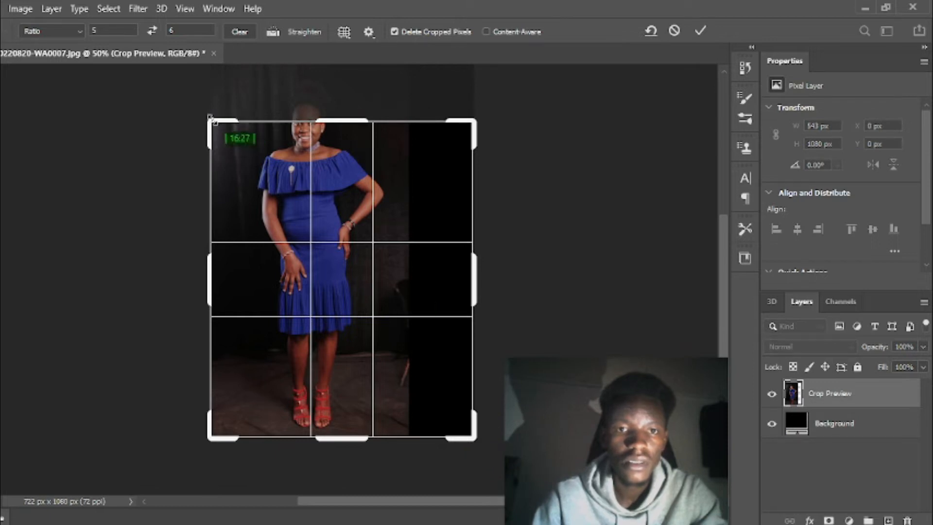
drag(208, 119, 177, 78)
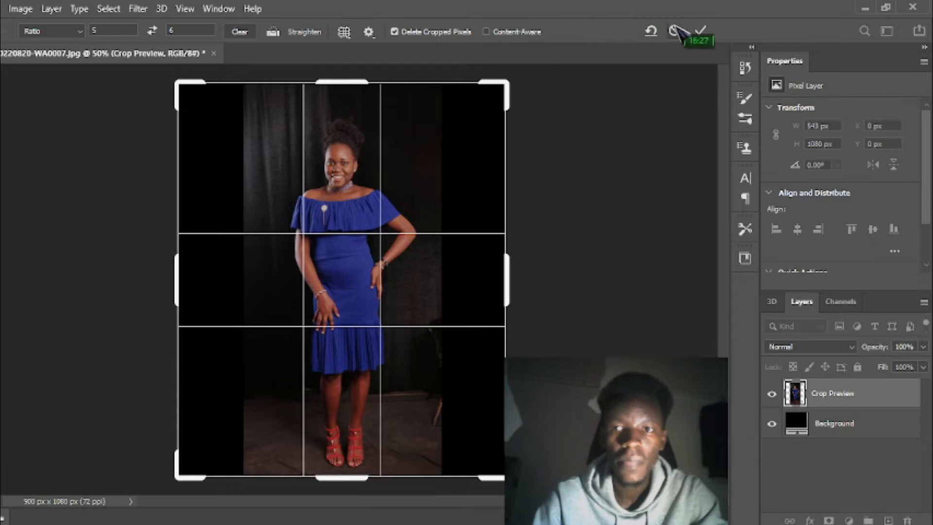
click(699, 31)
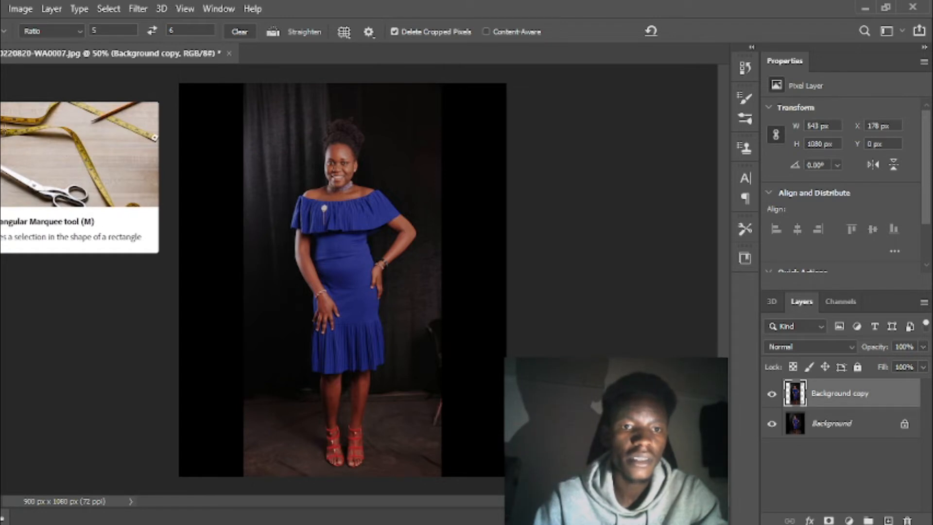
Select a full-height strip about 298 px wide along the image's left edge, Content-Aware Fill it to a new layer, and deselect
key(m)
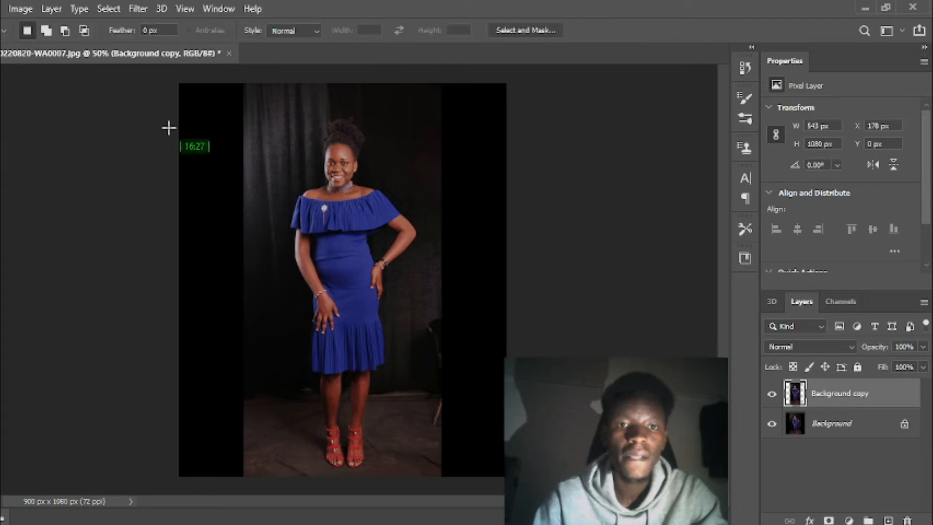
drag(179, 83, 287, 485)
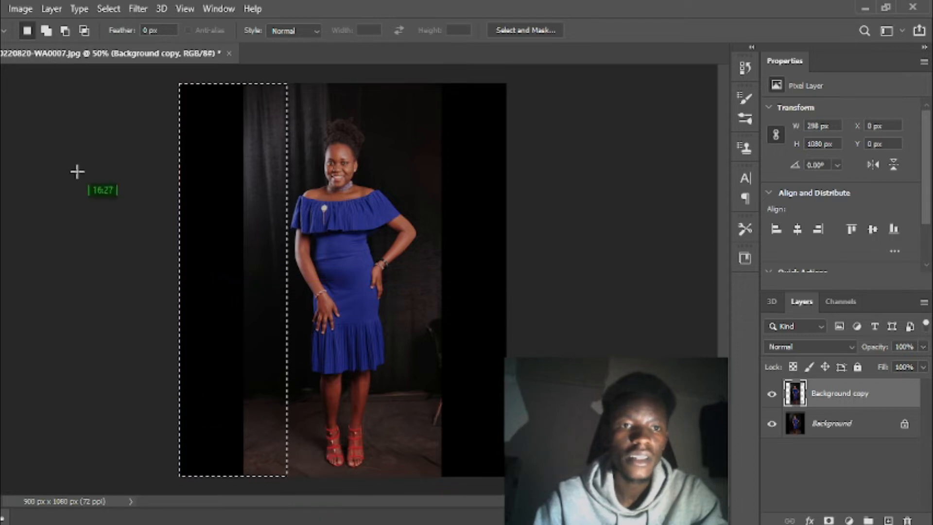
click(3, 12)
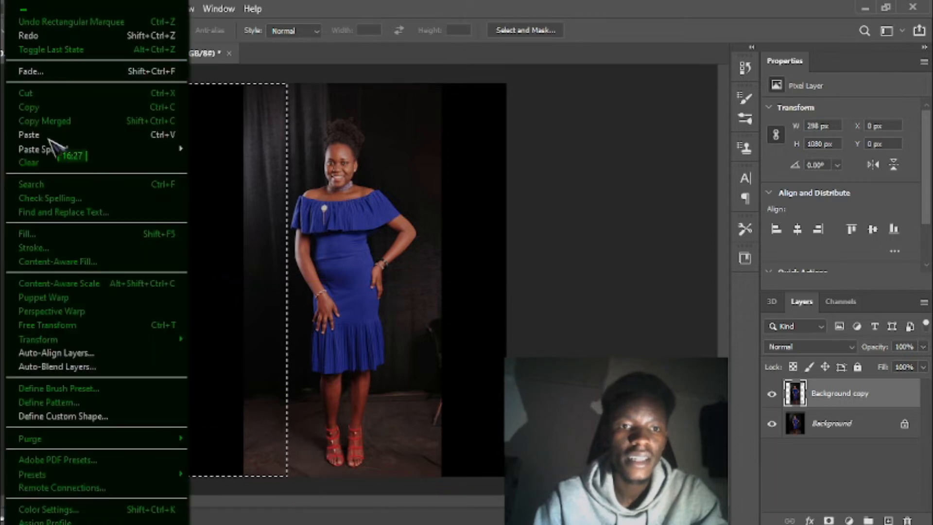
click(81, 262)
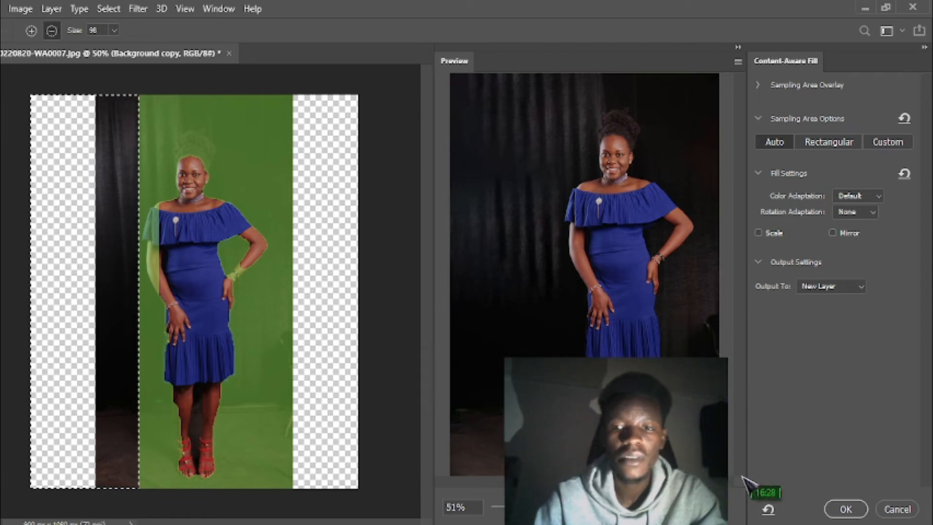
click(844, 507)
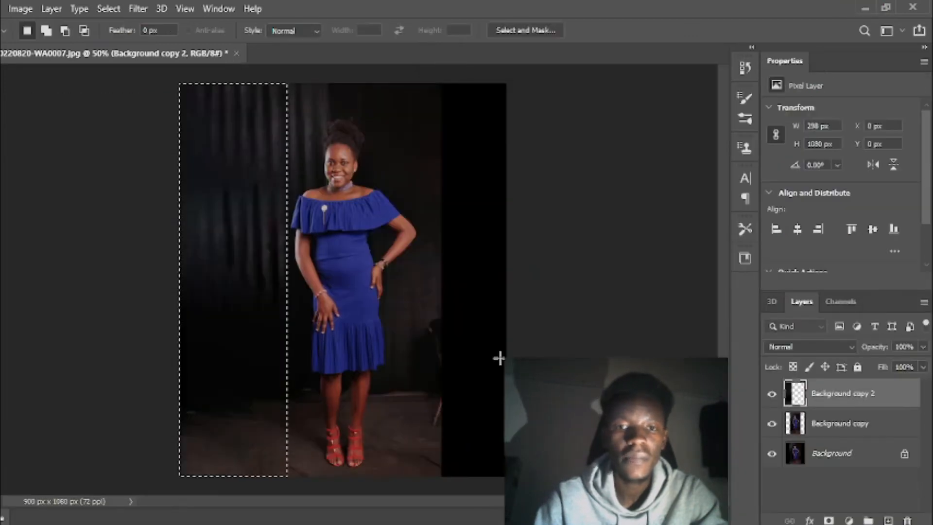
key(ctrl+d)
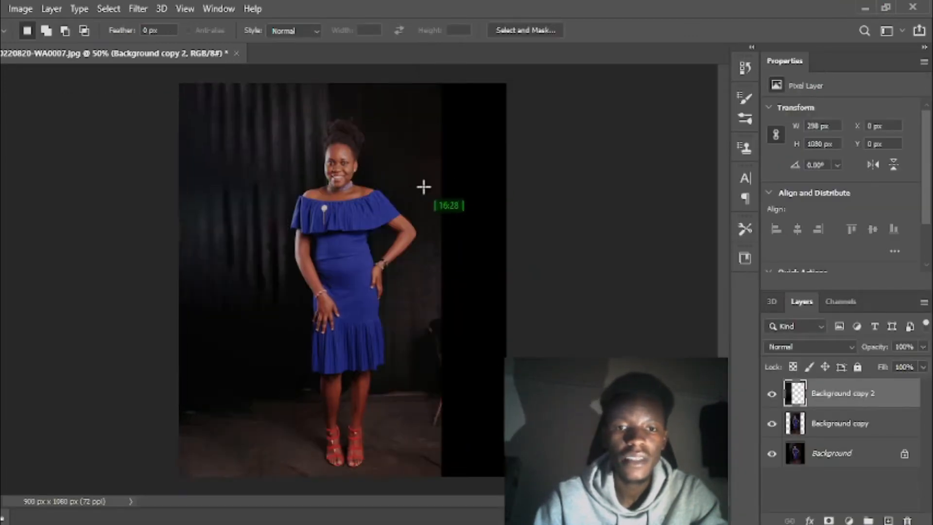
Select a full-height strip about 238 px wide along the image's right edge, Content-Aware Fill it to a new layer, and deselect
drag(505, 83, 421, 489)
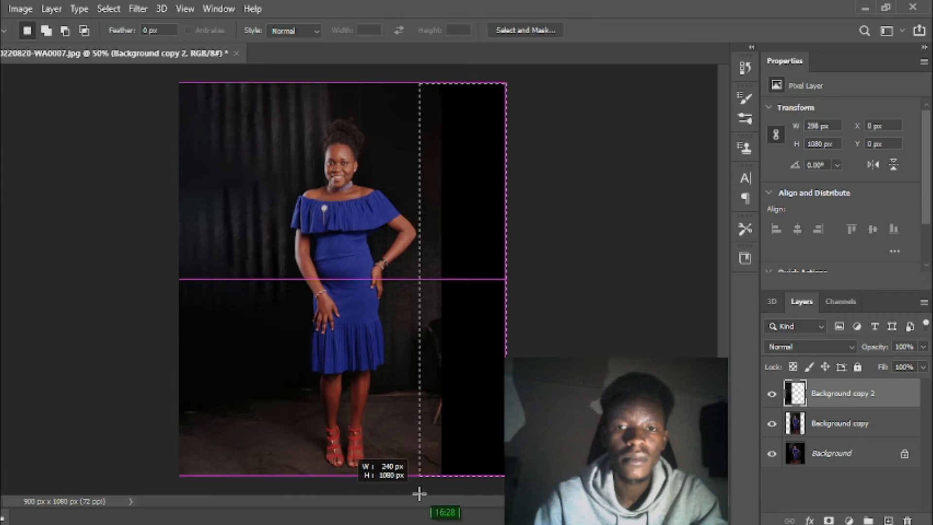
drag(419, 492, 420, 493)
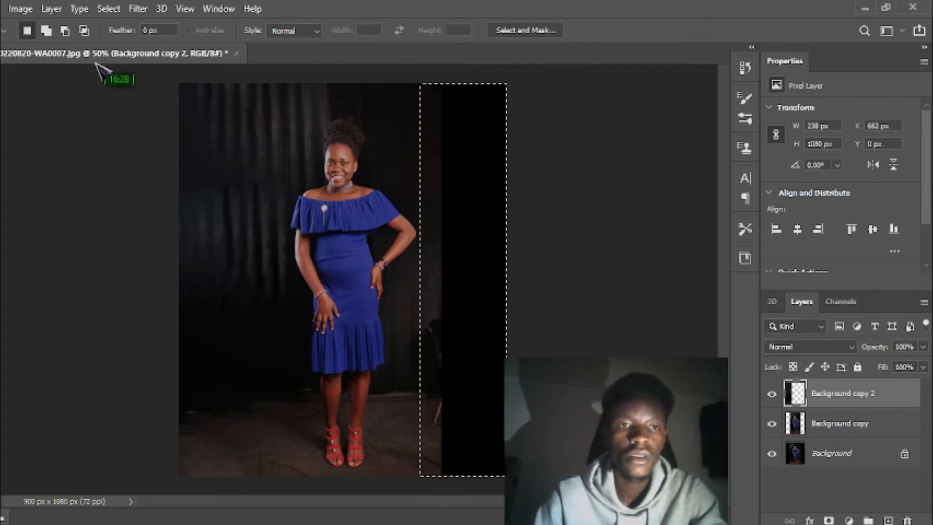
click(3, 11)
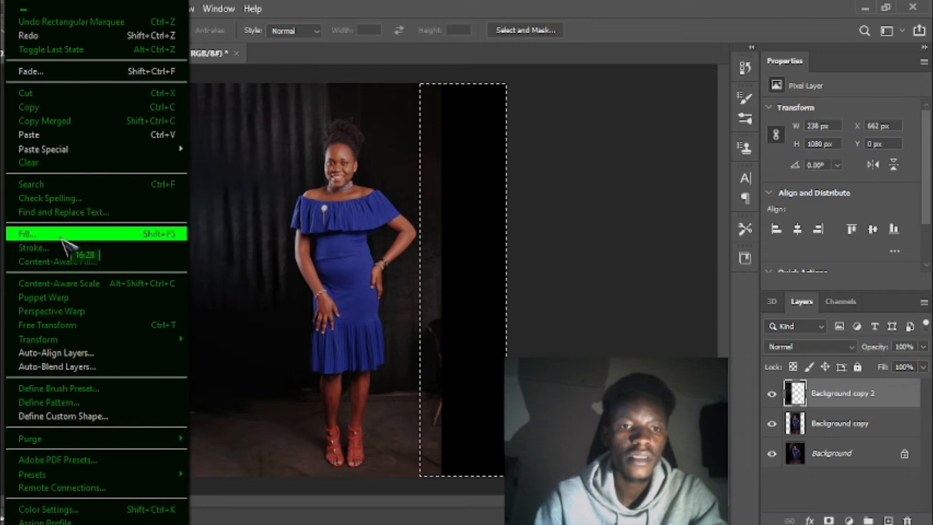
click(80, 262)
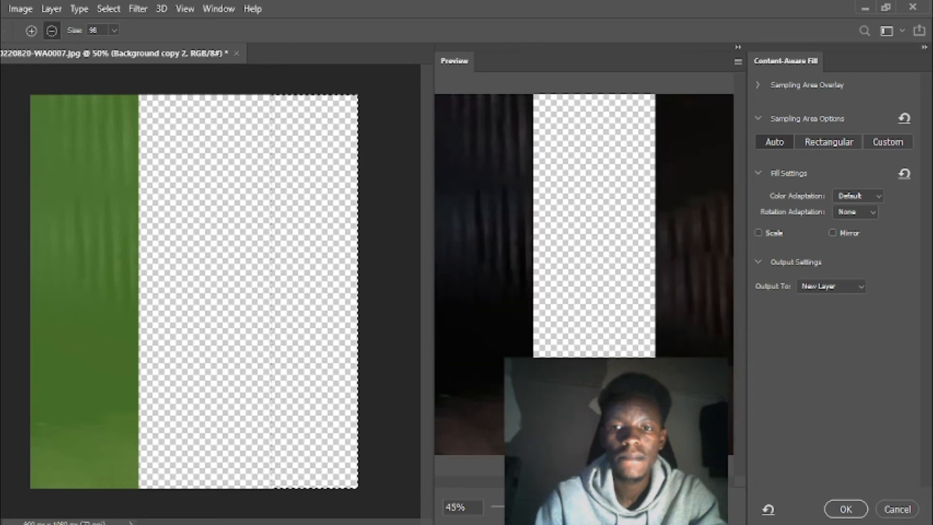
click(845, 509)
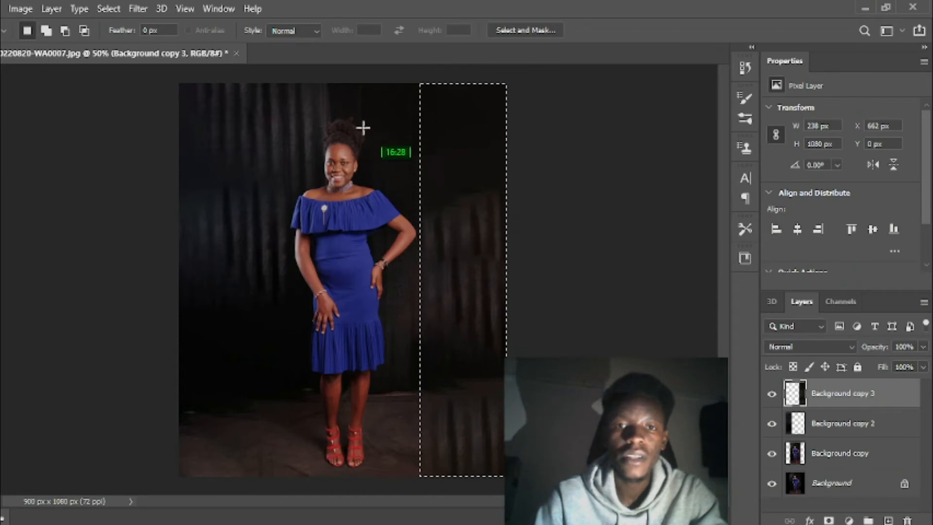
key(ctrl+d)
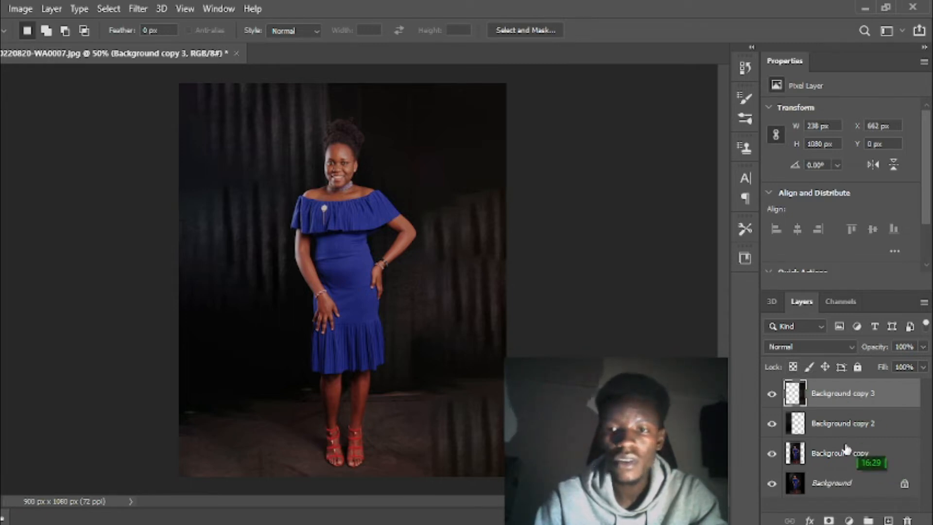
Merge Background copy, Background copy 2 and Background copy 3 into one layer, comparing it by undoing and redoing the merge
shift+click(854, 428)
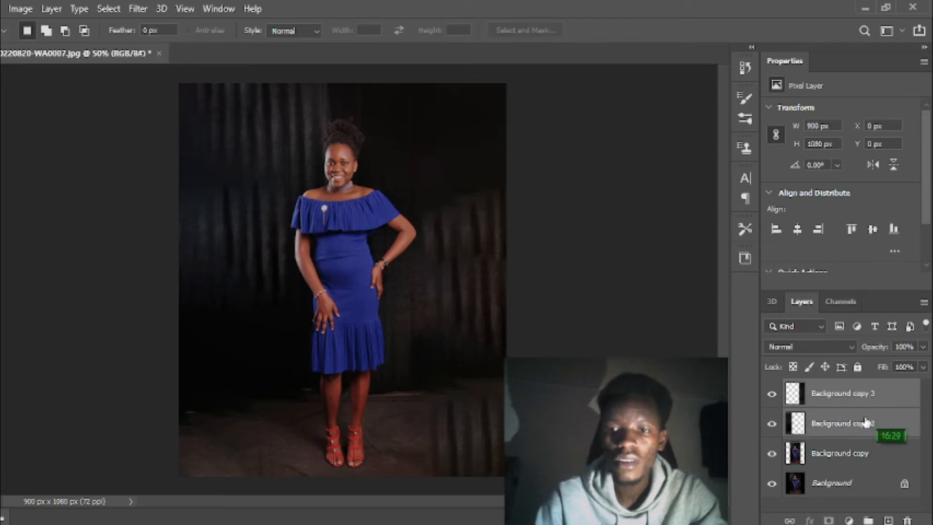
shift+click(849, 464)
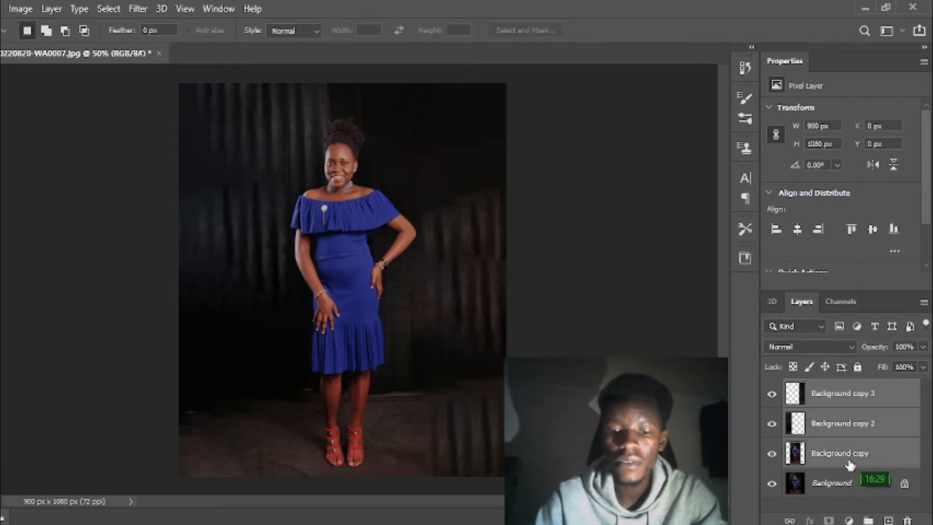
right_click(849, 464)
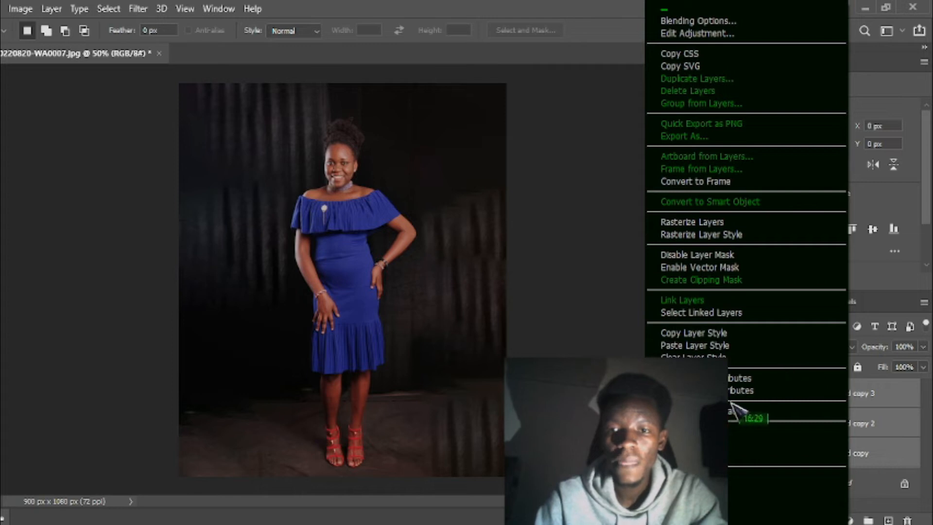
click(777, 431)
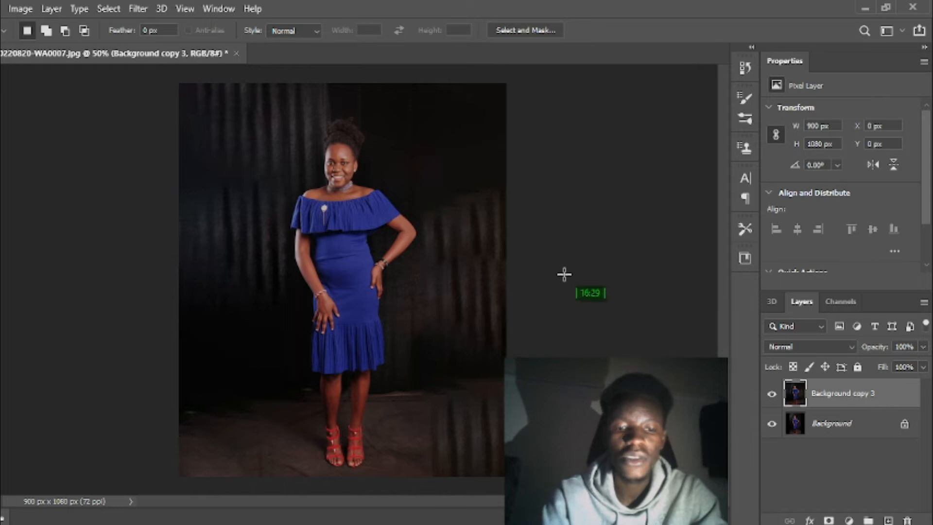
key(ctrl+z)
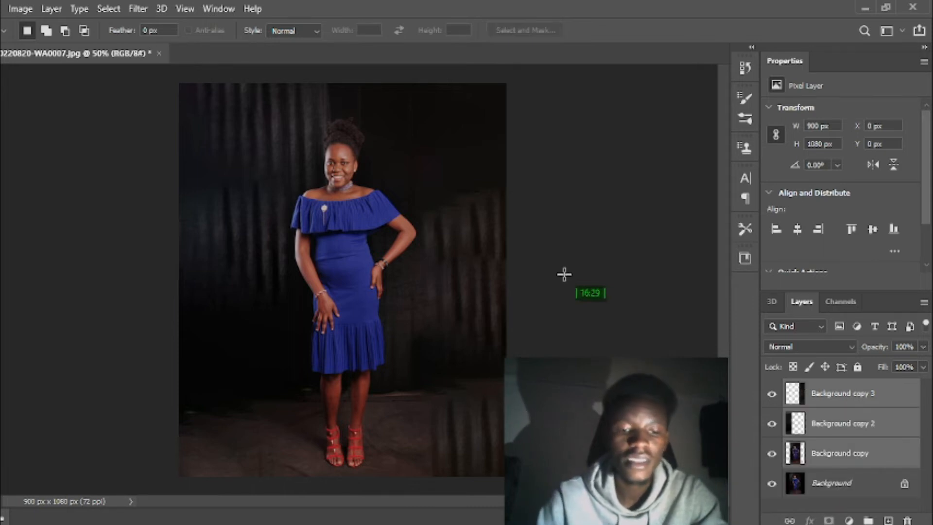
key(ctrl+shift+z)
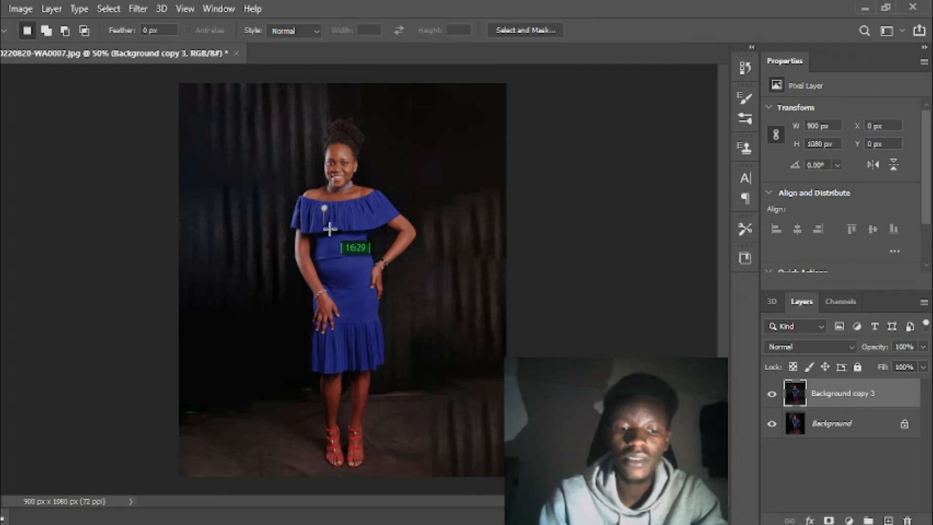
Duplicate the merged layer and use the Patch tool to replace the striped floor area in the image's lower-right corner
key(ctrl+j)
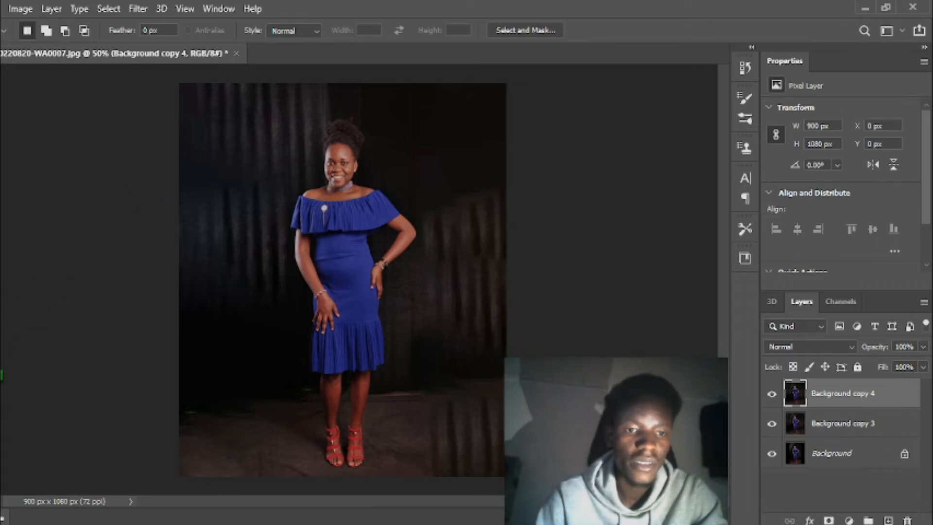
key(c)
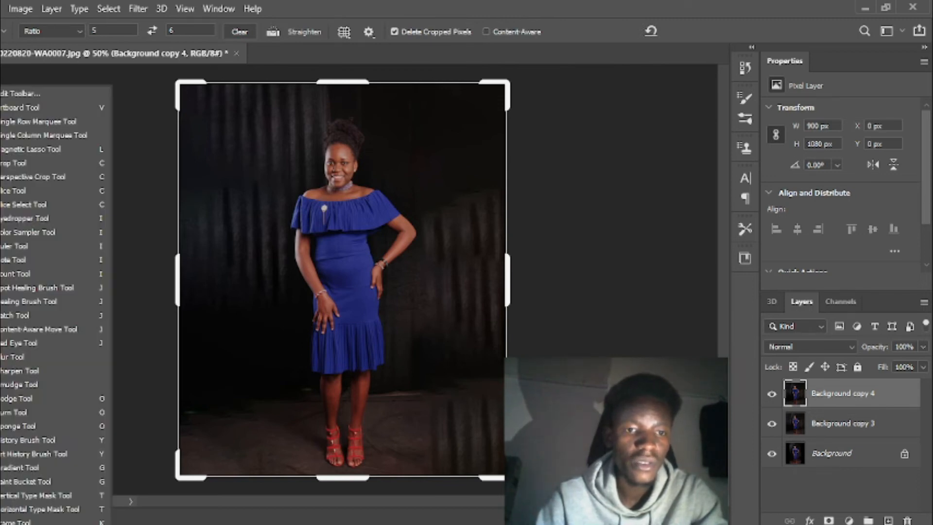
click(30, 316)
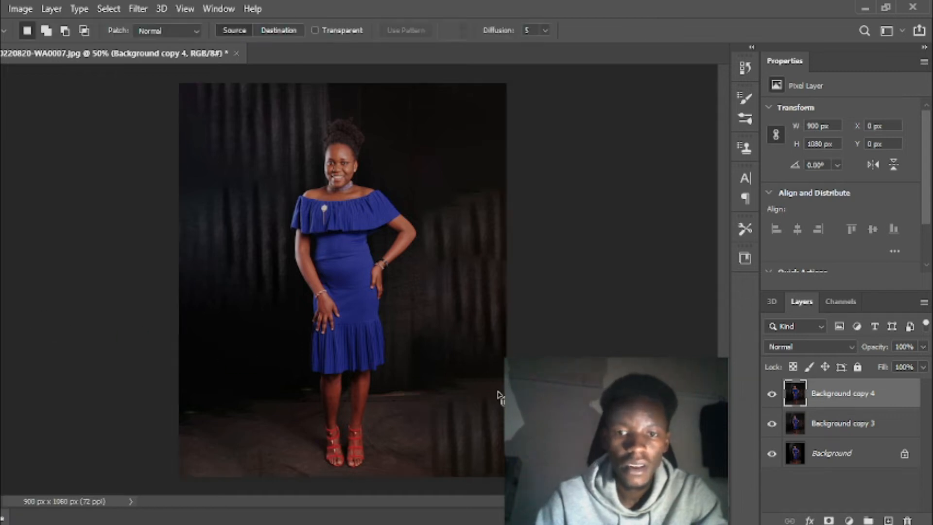
mouse_move(462, 391)
mouse_down()
mouse_move(435, 403)
mouse_move(413, 452)
mouse_move(452, 490)
mouse_move(490, 493)
mouse_up()
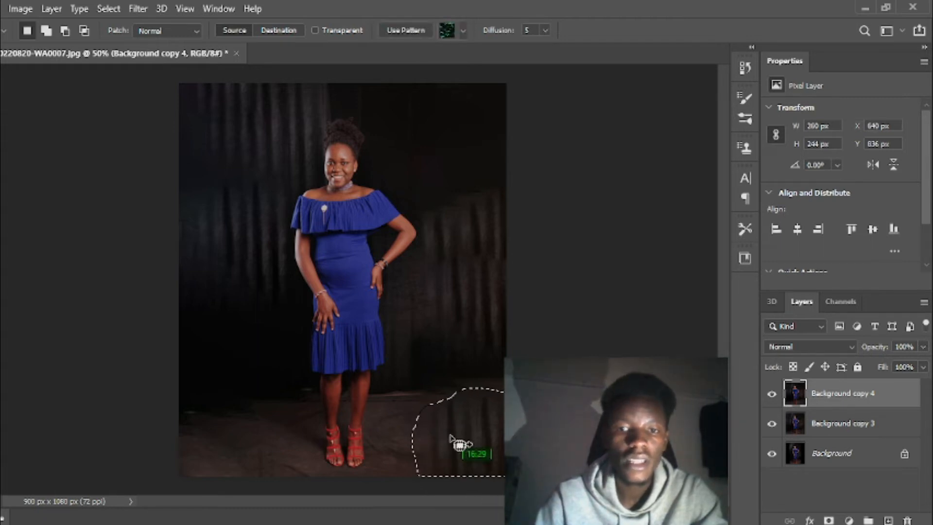
drag(451, 439, 496, 354)
key(ctrl+d)
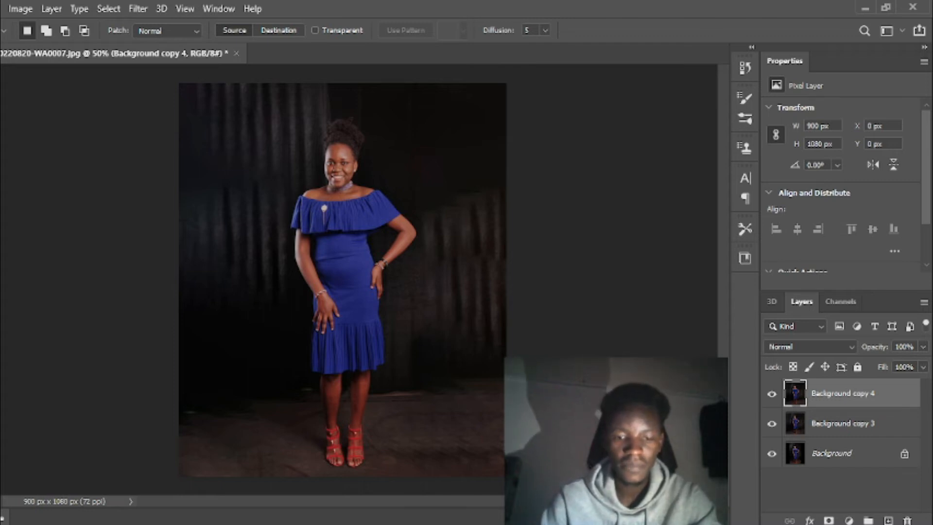
Patch an area about 216 by 164 px in the image's lower-right floor with floor texture from the left side, and deselect
mouse_move(455, 426)
mouse_down()
mouse_move(437, 474)
mouse_move(480, 492)
mouse_move(475, 487)
mouse_up()
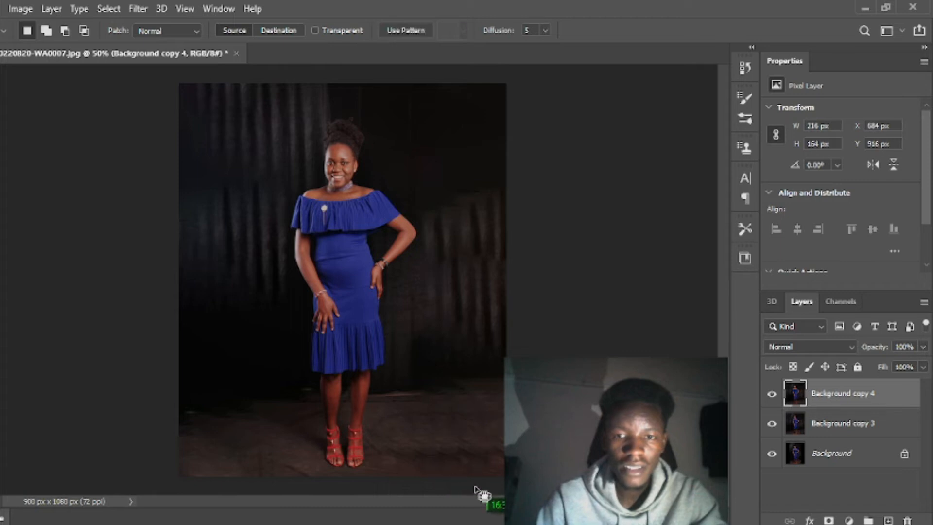
drag(454, 444, 260, 458)
key(ctrl+d)
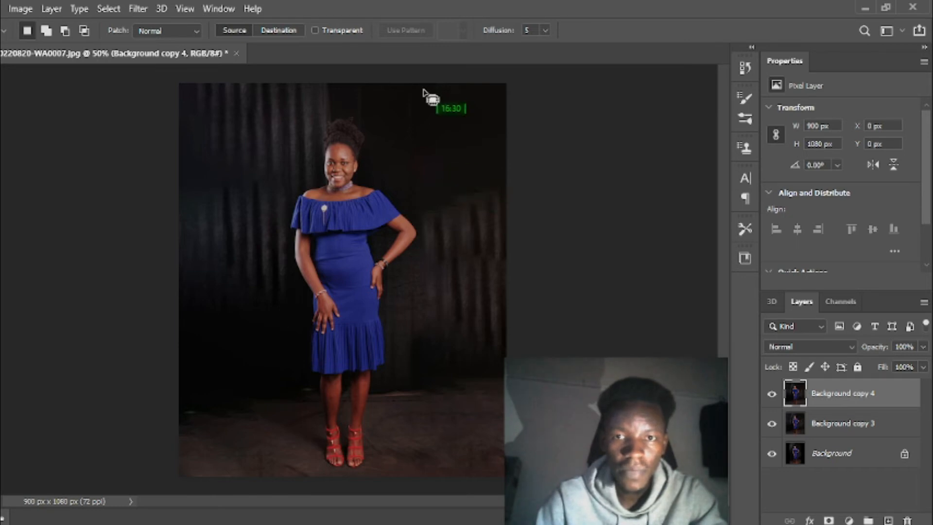
Use the Patch tool on the upper backdrop beside the head and the reddish streaks near the right edge, sampling darker backdrop nearby
mouse_move(421, 85)
mouse_down()
mouse_move(411, 84)
mouse_move(394, 185)
mouse_move(433, 180)
mouse_move(432, 149)
mouse_up()
click(453, 140)
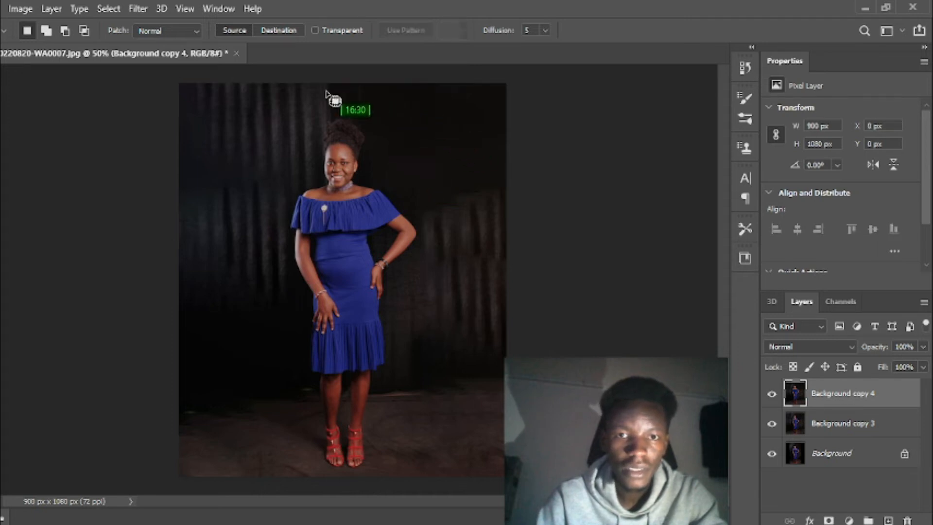
mouse_move(489, 230)
mouse_down()
mouse_move(464, 257)
mouse_move(473, 306)
mouse_move(495, 308)
mouse_move(497, 299)
mouse_up()
drag(482, 265, 430, 304)
click(495, 214)
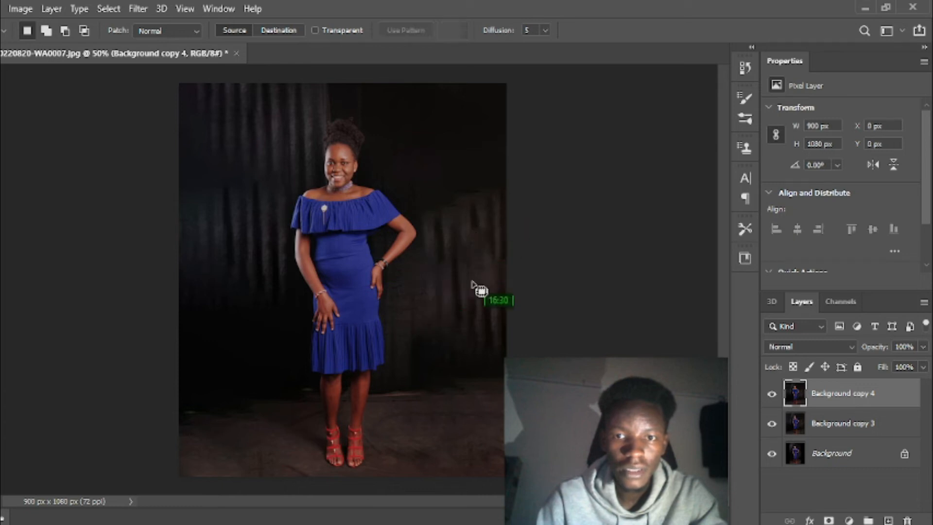
mouse_move(484, 286)
mouse_down()
mouse_move(457, 350)
mouse_move(494, 363)
mouse_move(514, 354)
mouse_move(445, 354)
mouse_move(452, 326)
mouse_up()
key(ctrl+d)
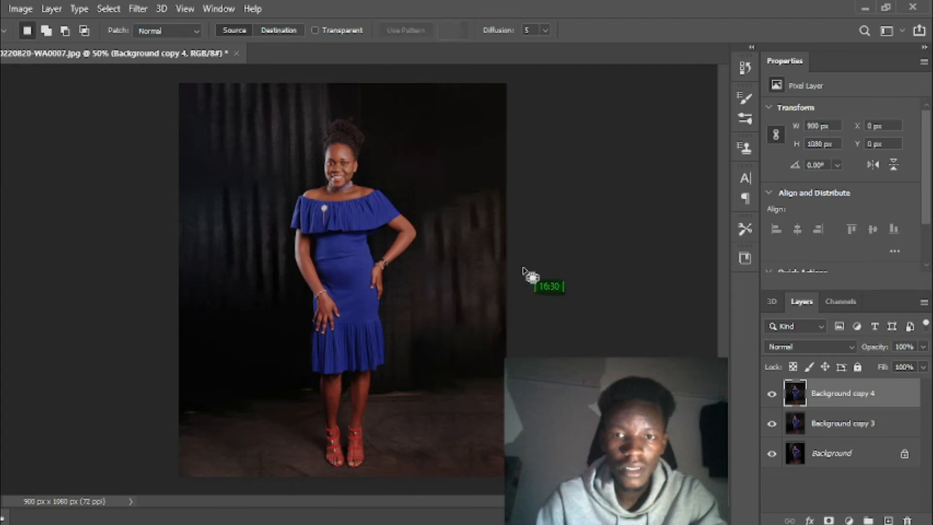
Patch the backdrop strip along the image's right edge with texture from slightly higher up, and deselect
mouse_move(517, 182)
mouse_down()
mouse_move(502, 199)
mouse_move(485, 265)
mouse_move(486, 305)
mouse_move(508, 337)
mouse_up()
mouse_move(505, 272)
mouse_down()
mouse_move(491, 246)
mouse_move(500, 245)
mouse_move(500, 199)
mouse_up()
key(ctrl+d)
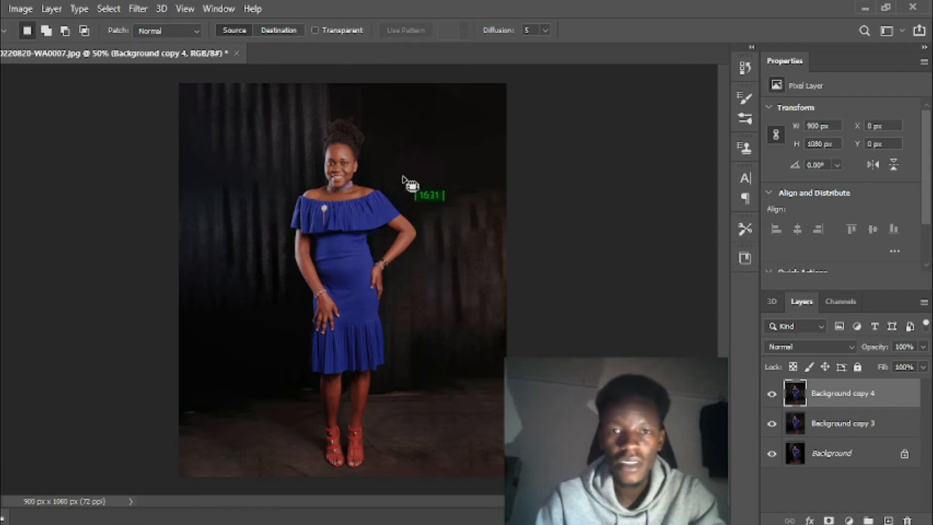
Start saving the image on the computer in the bursted cloud folder under the file name photo1 expanded
click(1, 7)
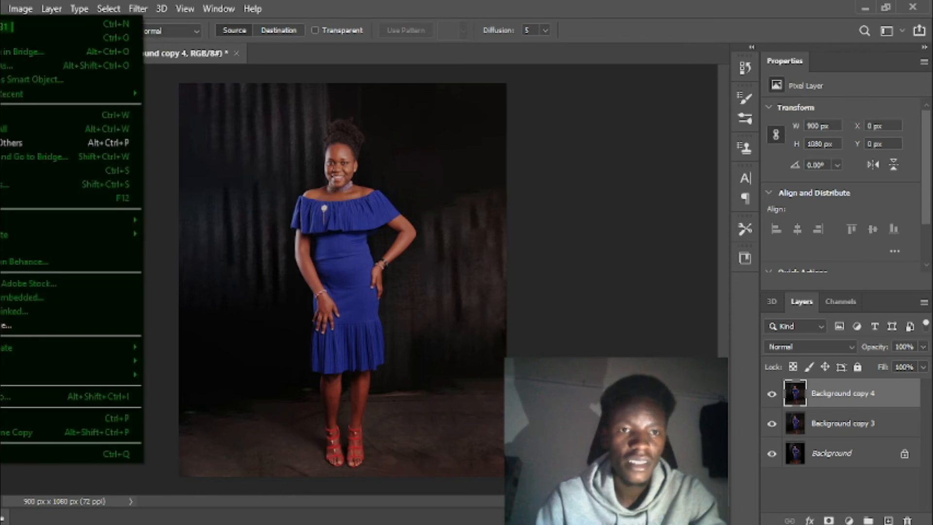
click(34, 186)
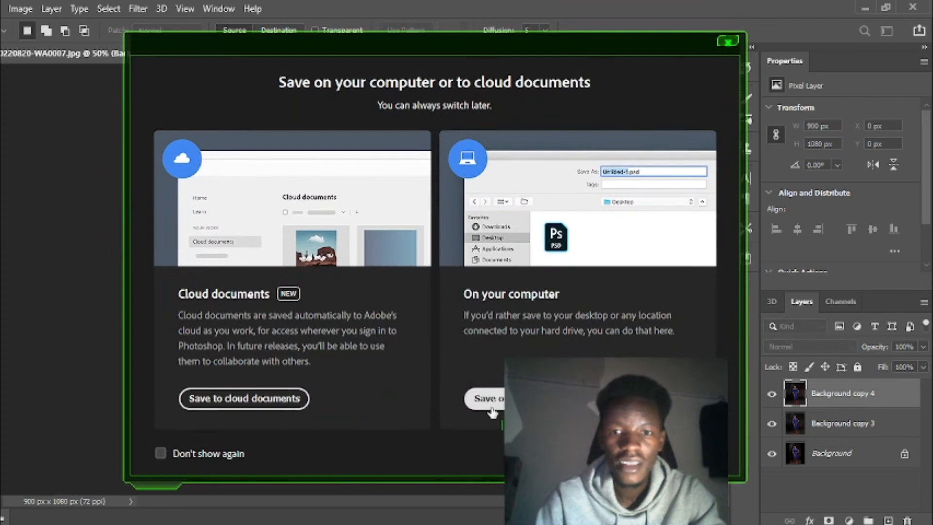
click(500, 403)
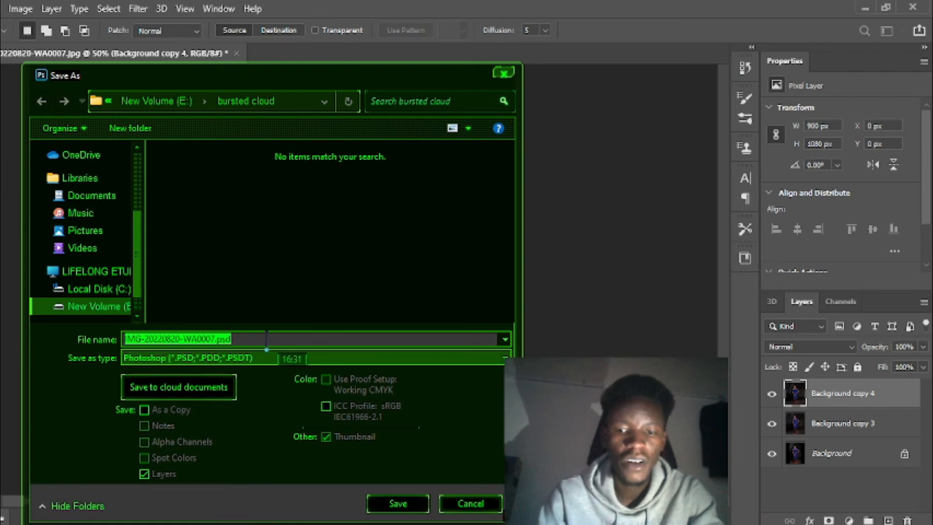
text(photo1 edite)
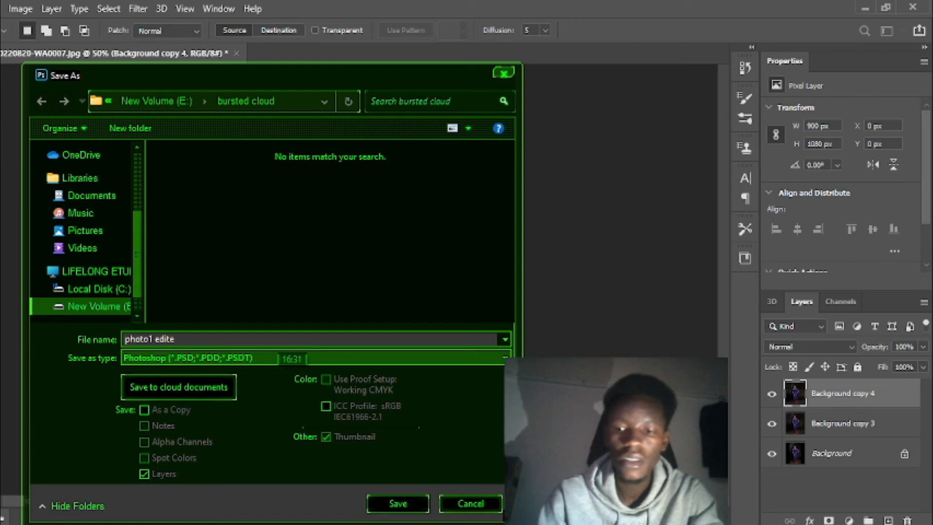
key(BackSpace)
key(BackSpace)
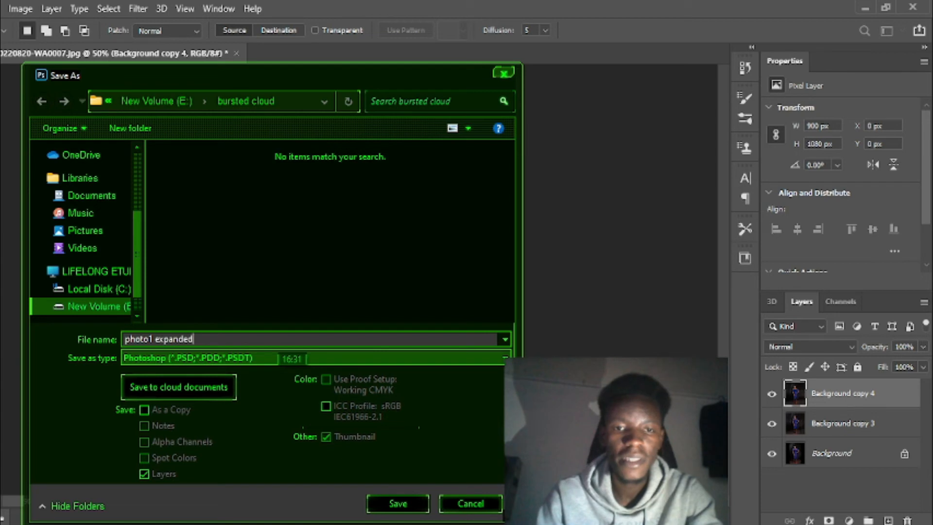
Save the file as a JPEG with quality 12 Maximum and Progressive format, and close the document without saving its changes
click(391, 362)
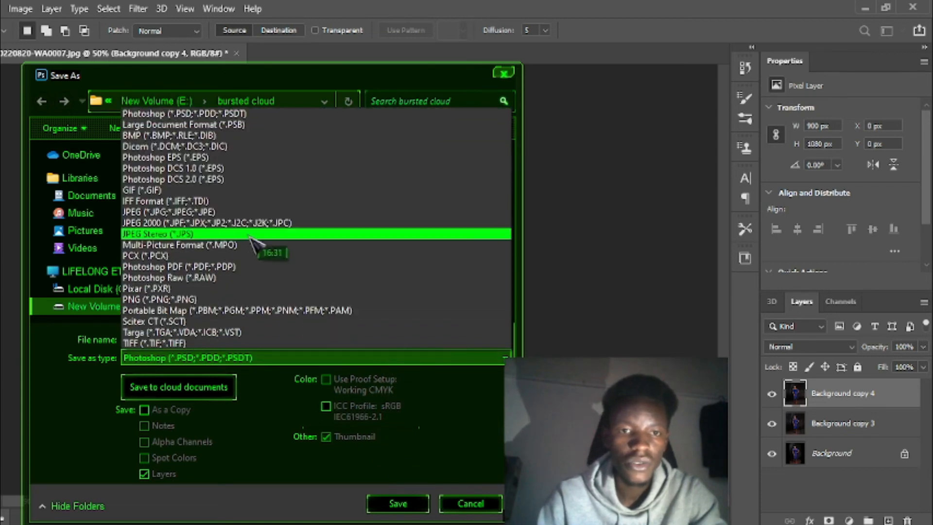
click(231, 213)
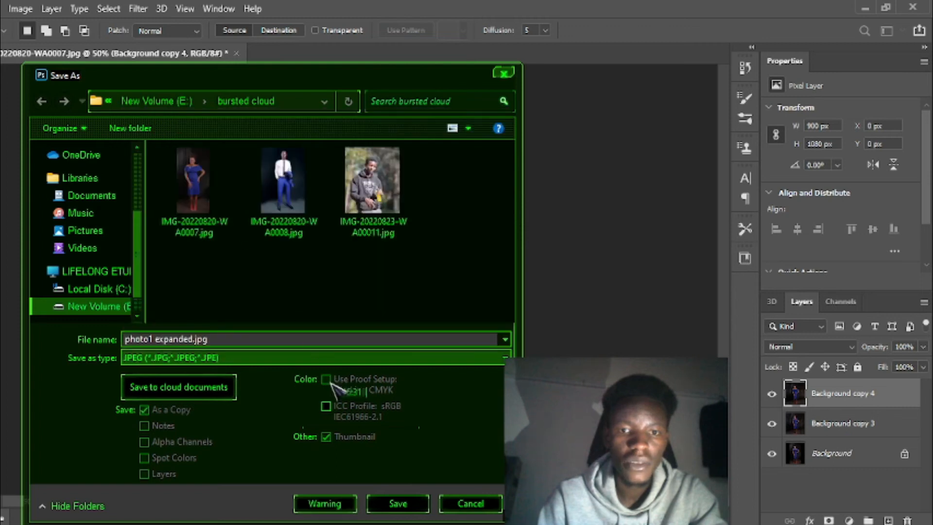
click(391, 501)
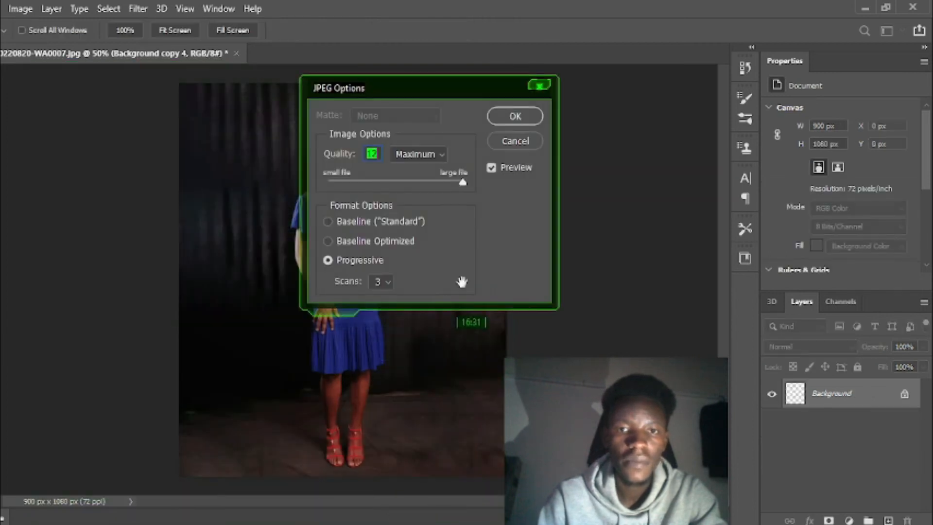
click(516, 117)
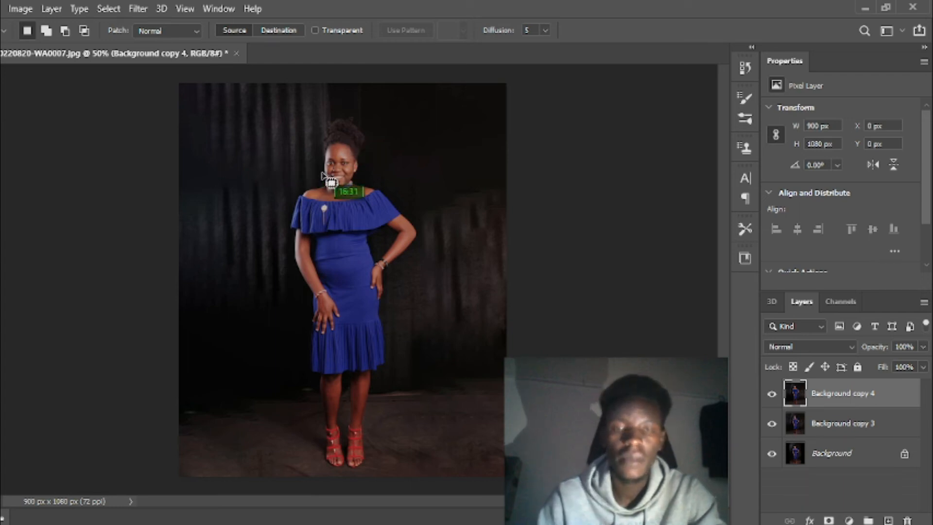
click(237, 54)
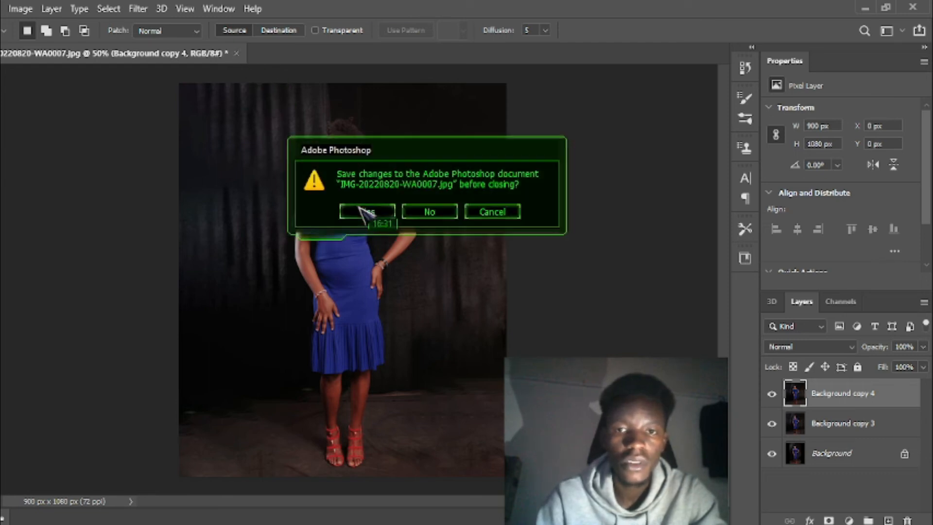
click(427, 214)
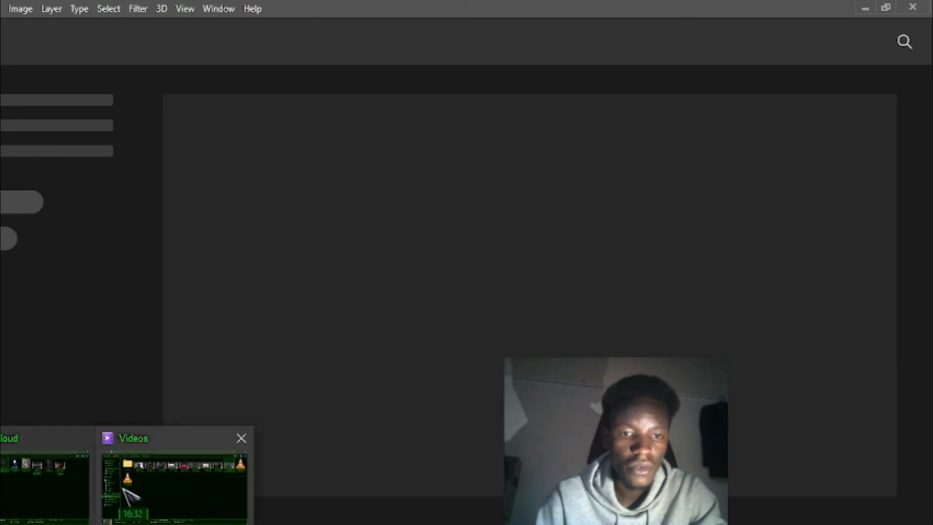
Switch to File Explorer, reduce the bursted cloud folder window, and open photo1 expanded.jpg in Windows Photo Viewer
click(130, 488)
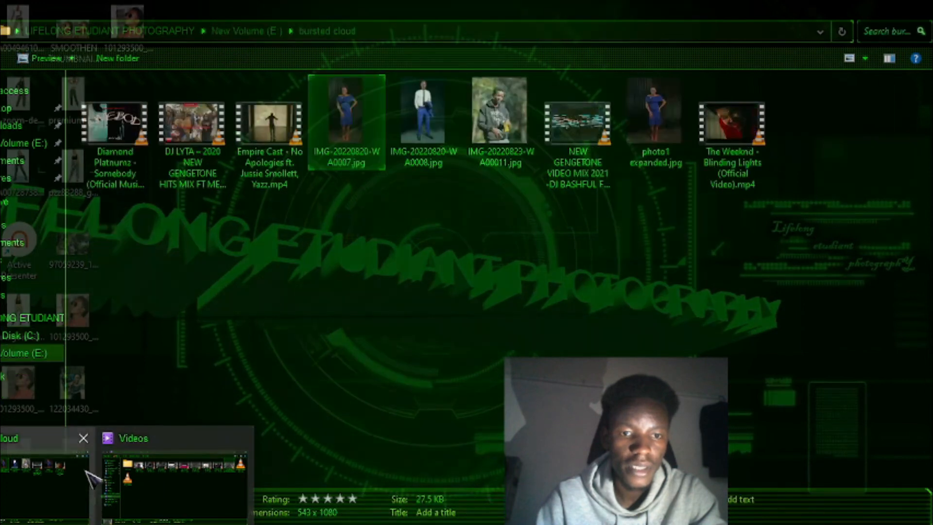
click(128, 479)
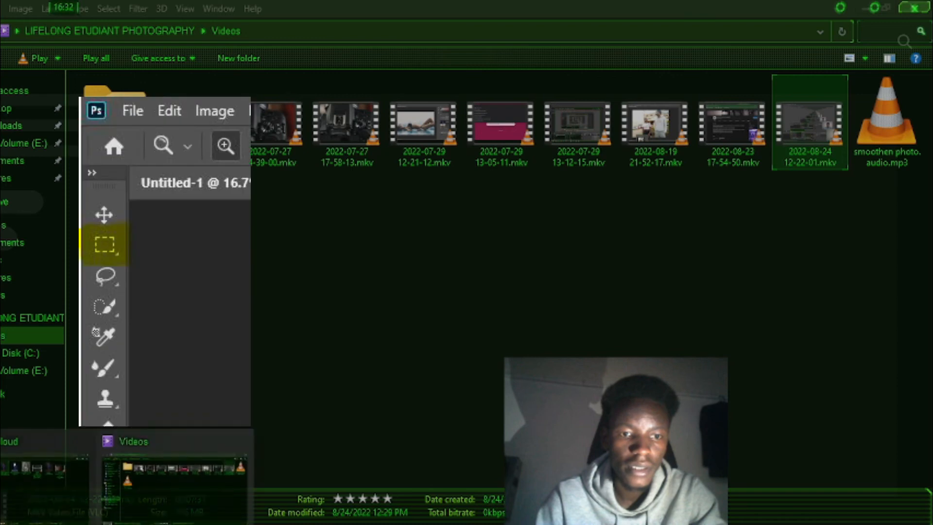
click(19, 493)
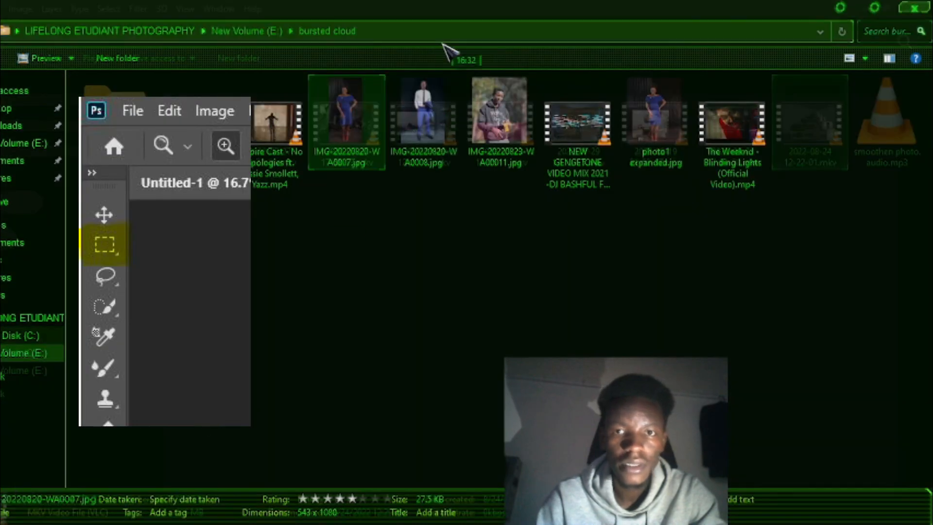
double_click(447, 20)
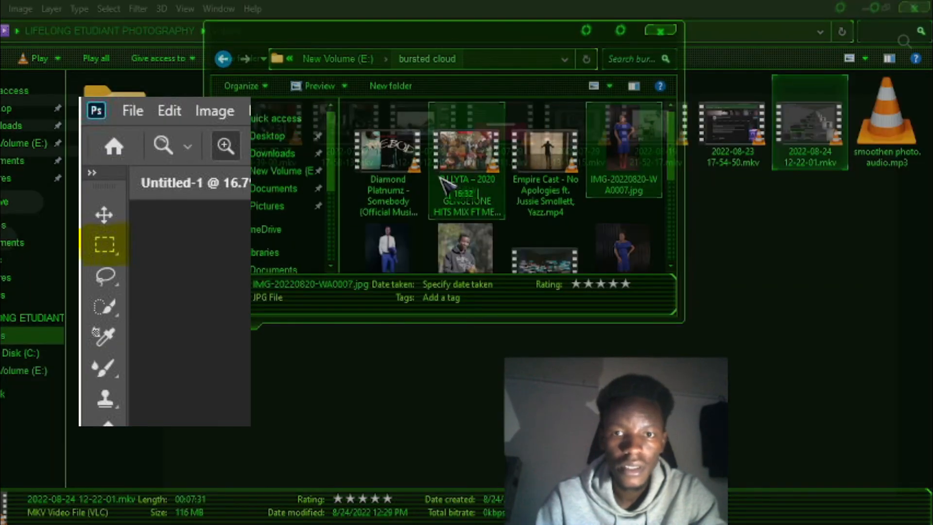
double_click(476, 322)
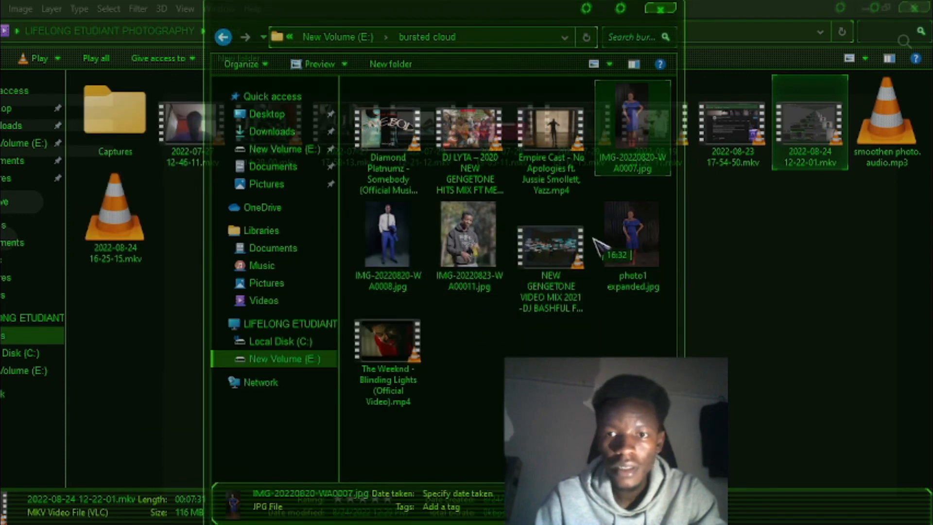
click(611, 242)
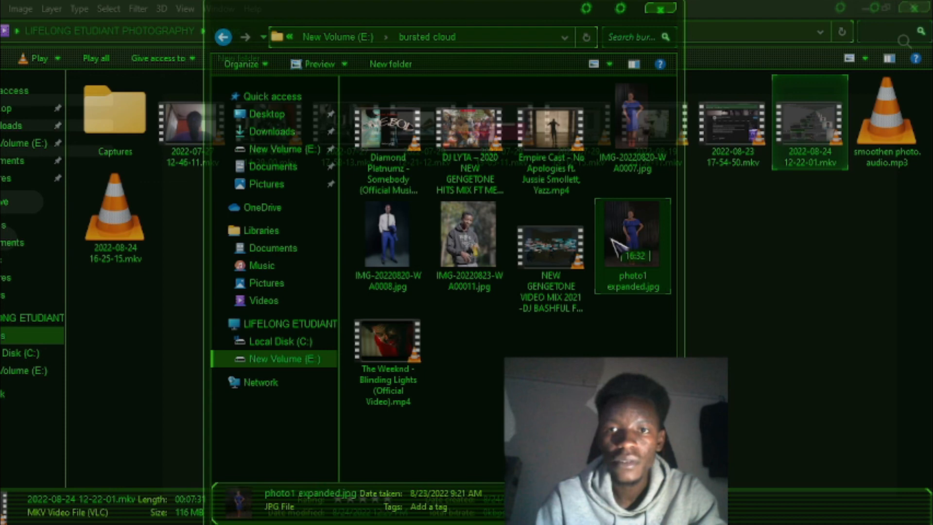
double_click(612, 242)
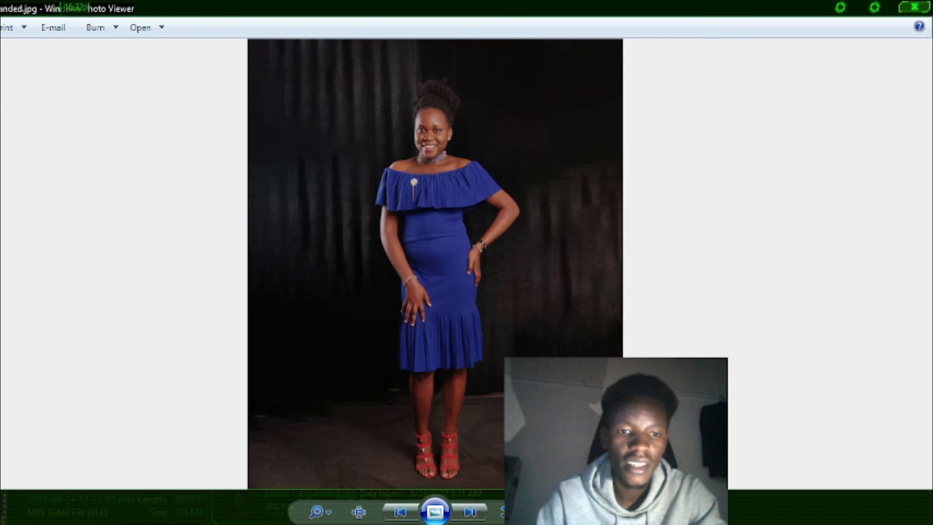
Open the original IMG-20220820-WA0007.jpg from the bursted cloud folder and shrink its viewer window
mouse_move(104, 498)
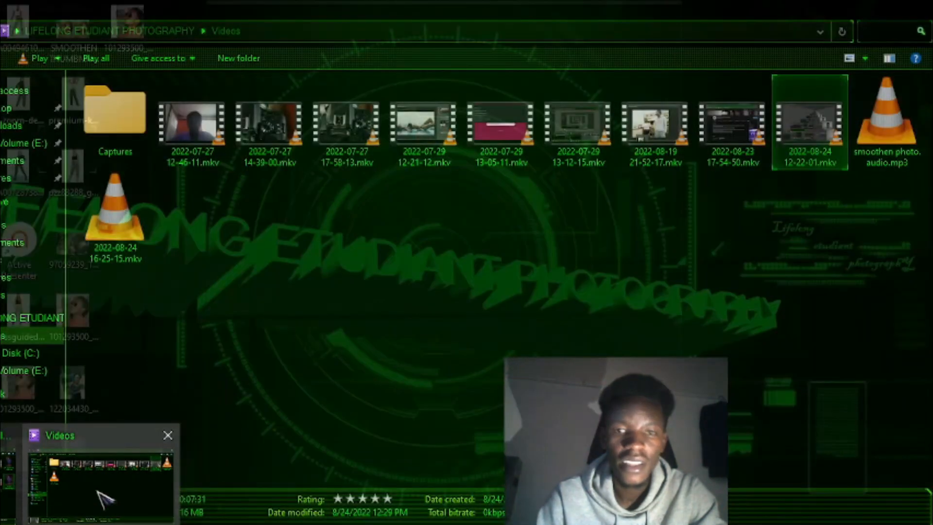
click(9, 478)
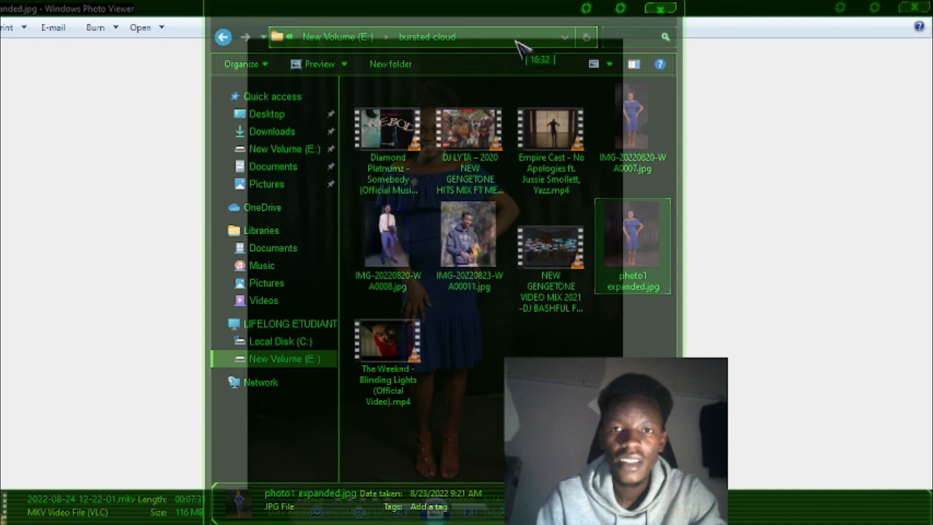
click(626, 125)
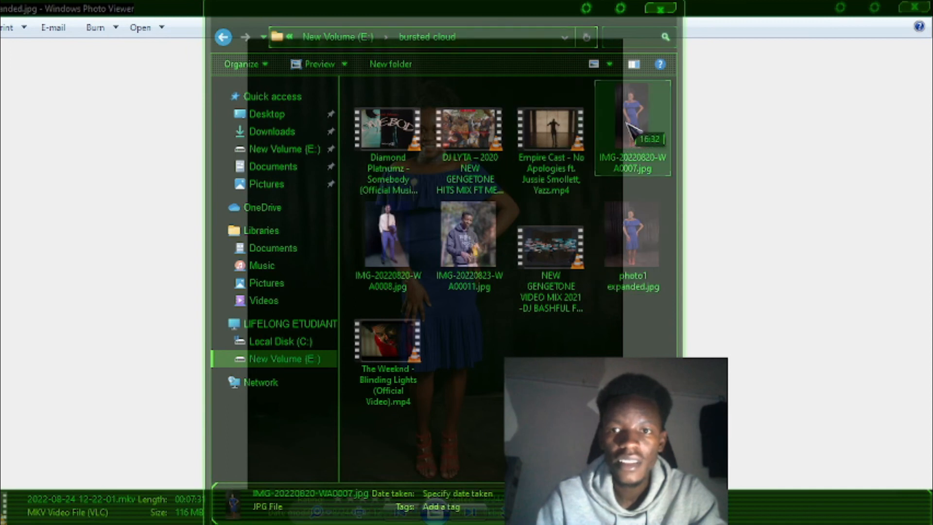
click(876, 8)
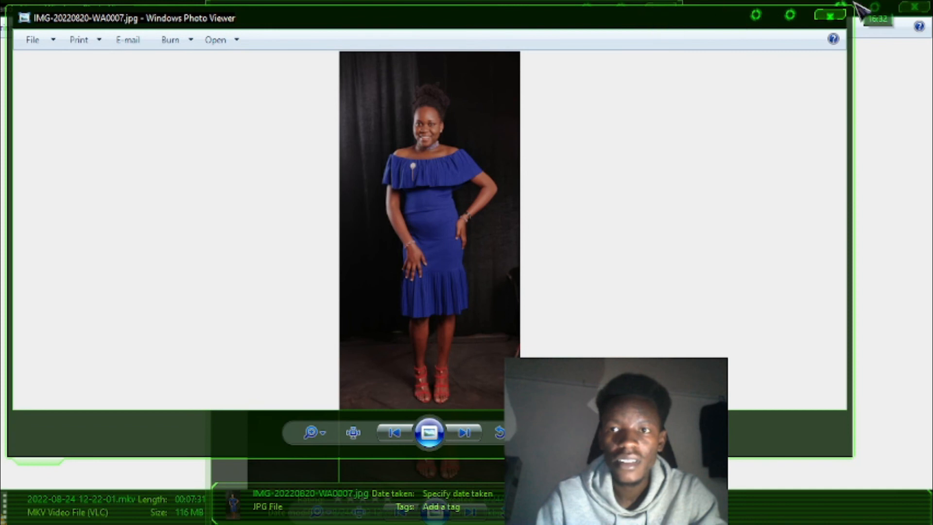
drag(851, 14, 457, 193)
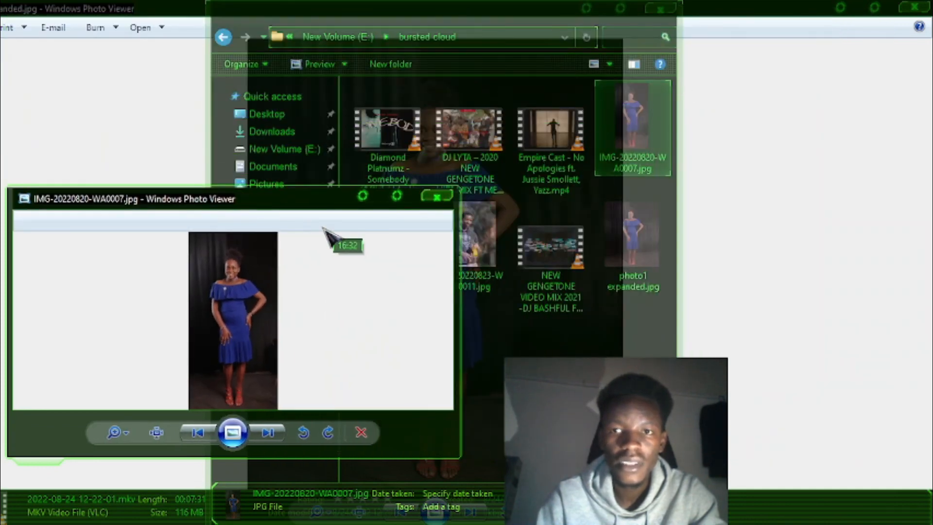
Shrink the photo1 expanded.jpg viewer window and arrange it beside the original photo's window to compare both images
click(751, 102)
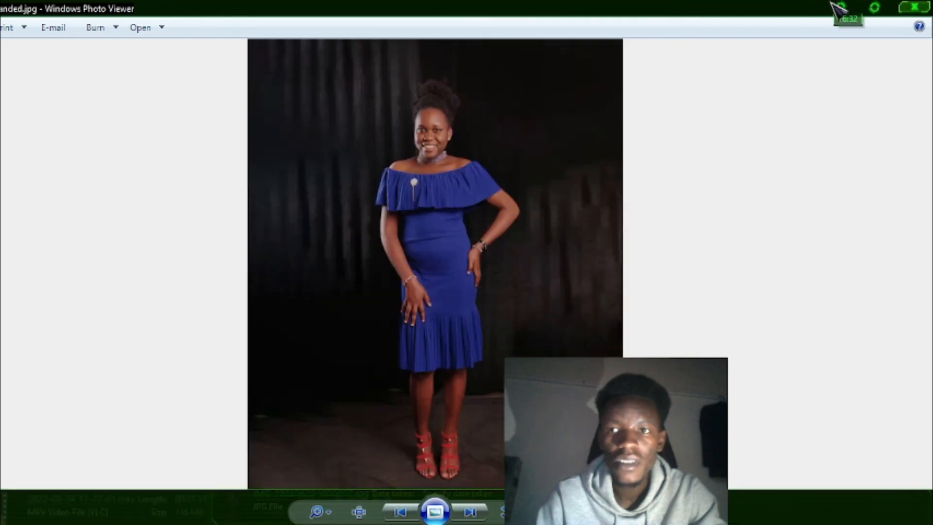
click(877, 7)
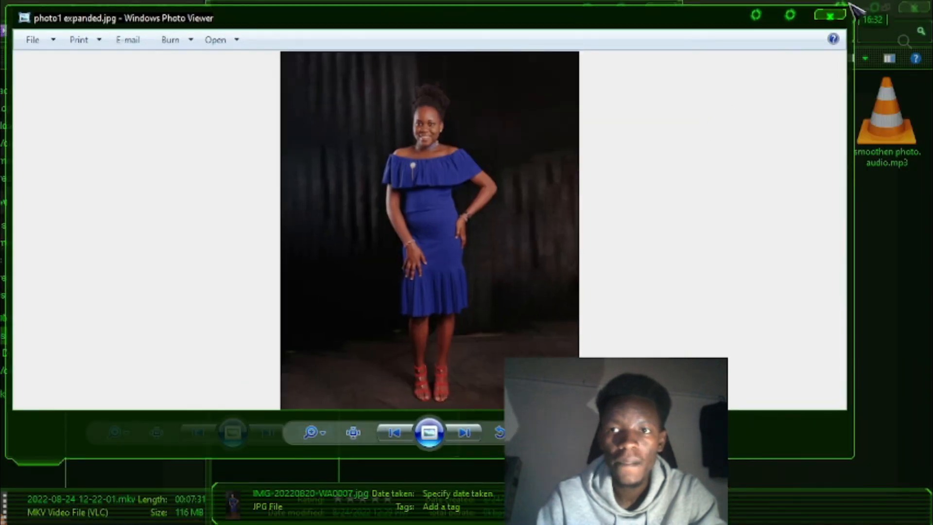
drag(851, 8, 646, 186)
drag(428, 194, 628, 18)
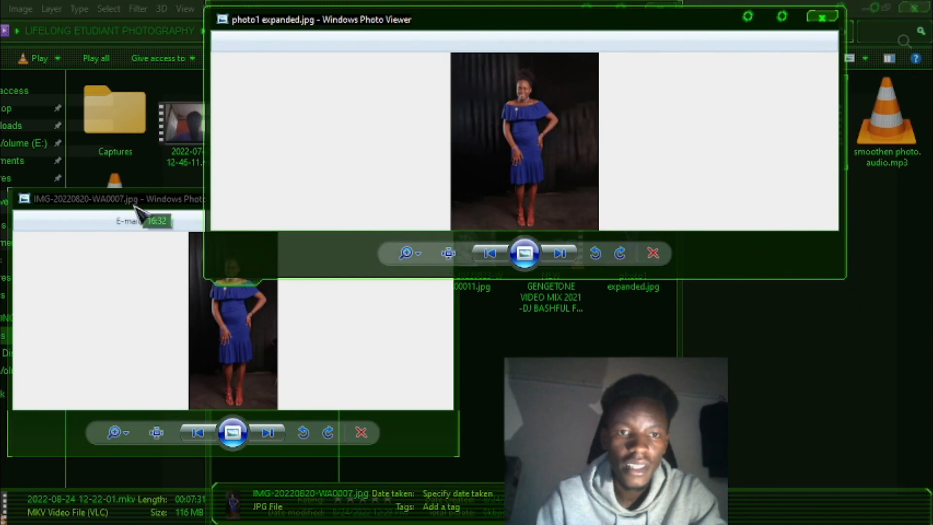
drag(138, 204, 424, 250)
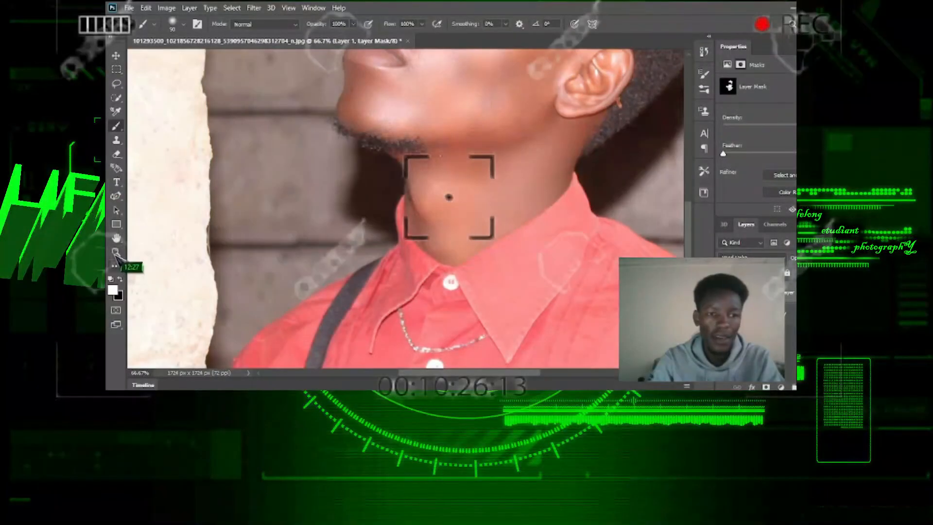
drag(457, 176, 432, 185)
click(431, 185)
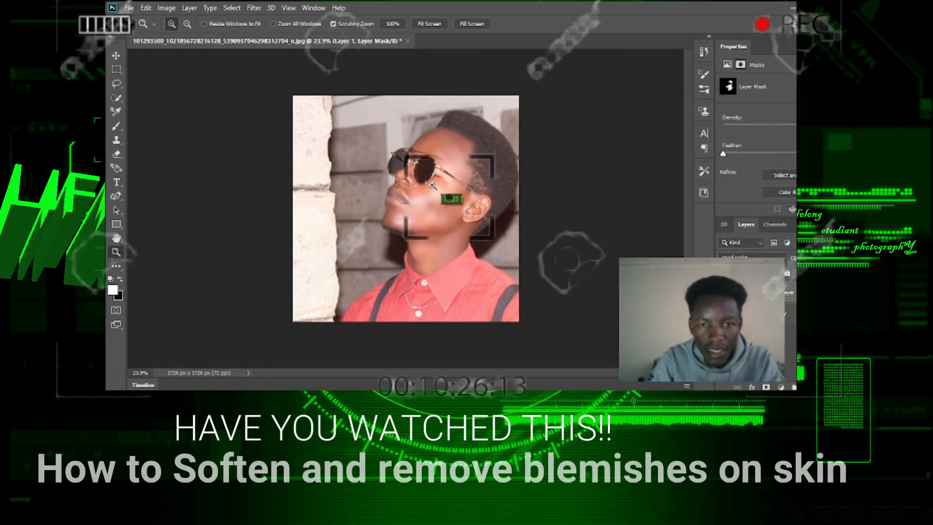
click(432, 185)
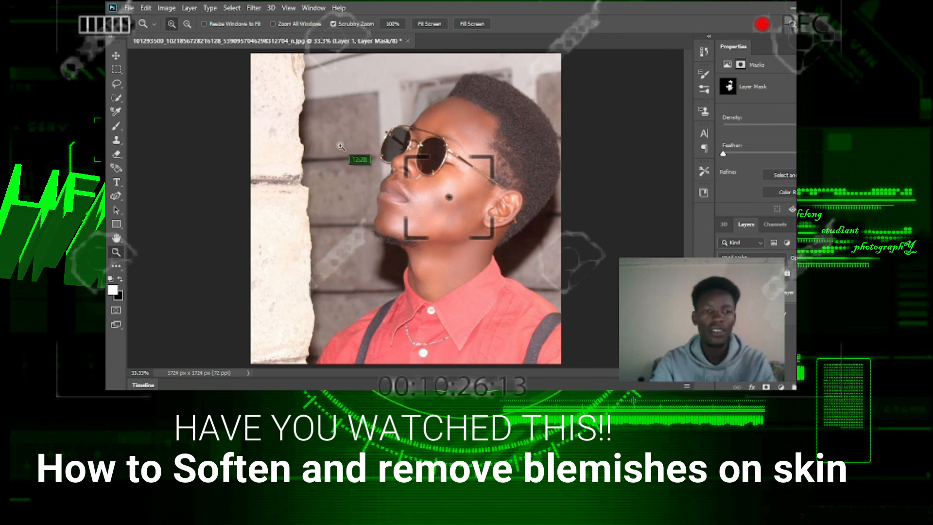
scroll(505, 162, down, 3)
scroll(506, 167, up, 5)
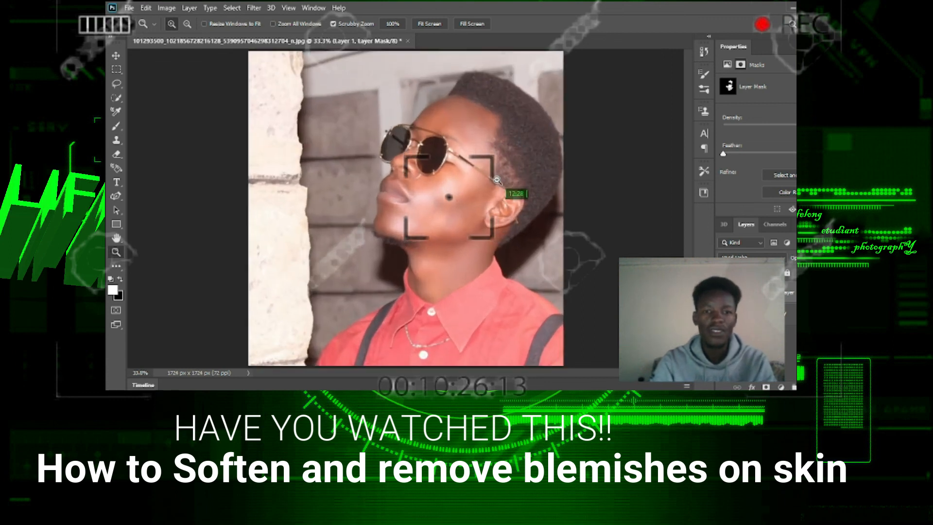